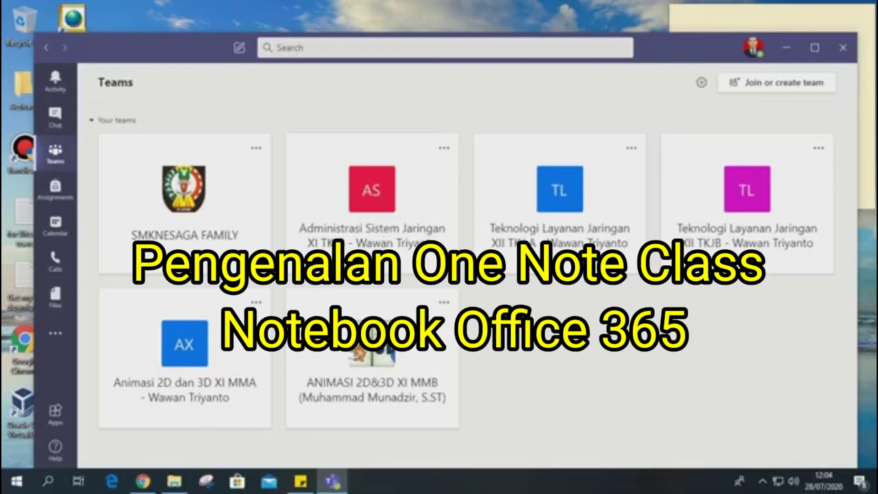
click(815, 48)
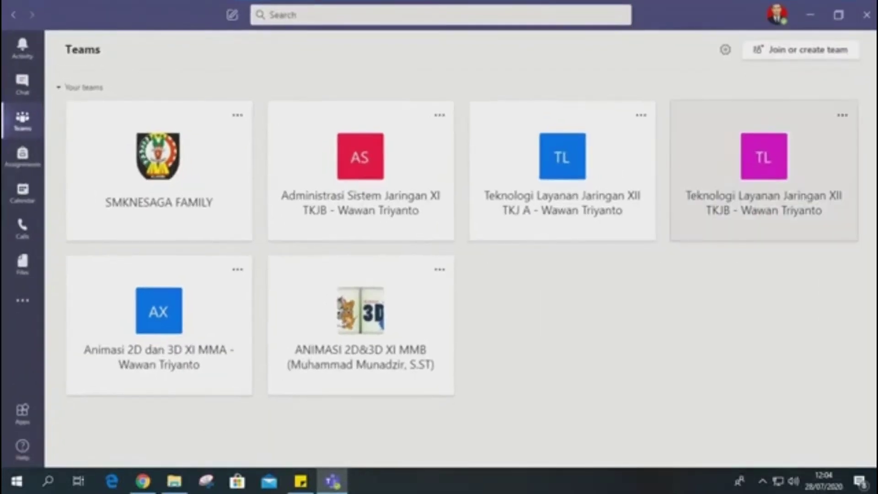
click(838, 15)
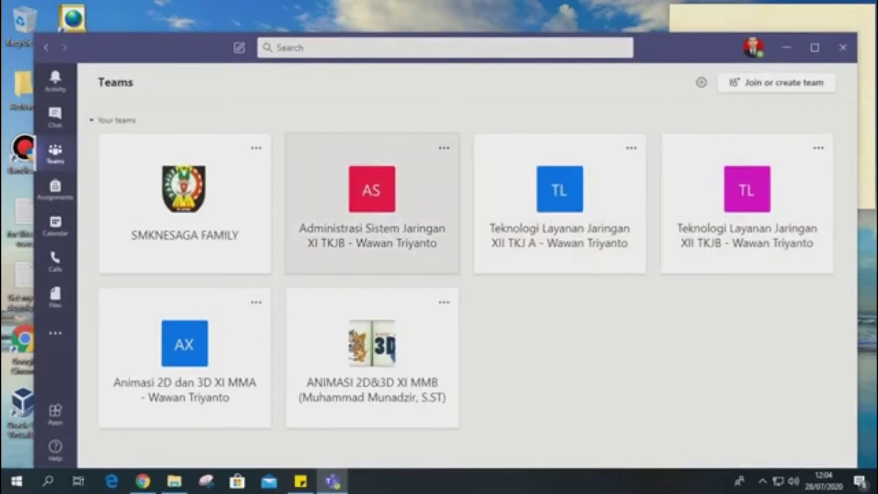
Open the Administrasi Sistem Jaringan XI TKJB team from the list of teams.
click(372, 205)
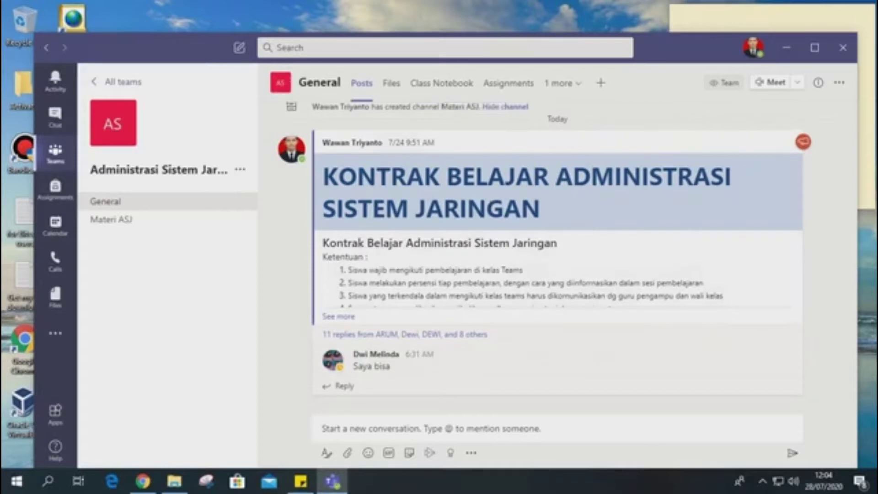
click(123, 82)
click(371, 202)
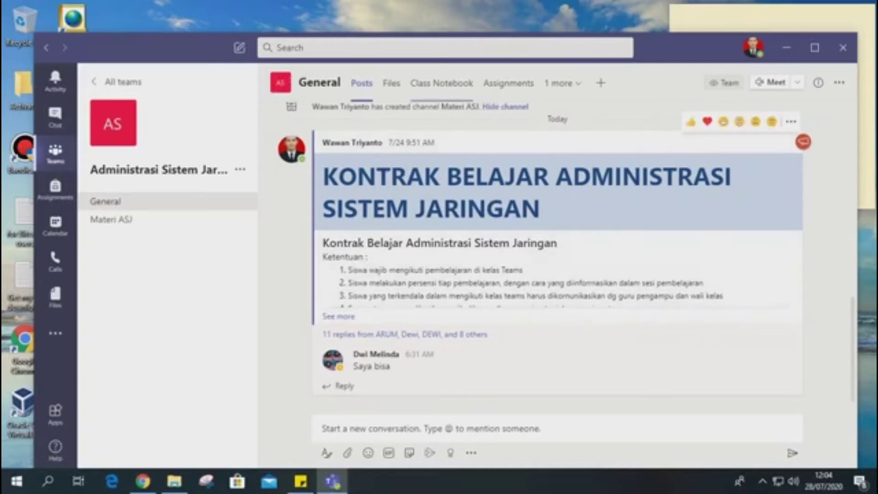
Start setting up a OneNote Class Notebook in the General channel as a blank notebook.
click(441, 83)
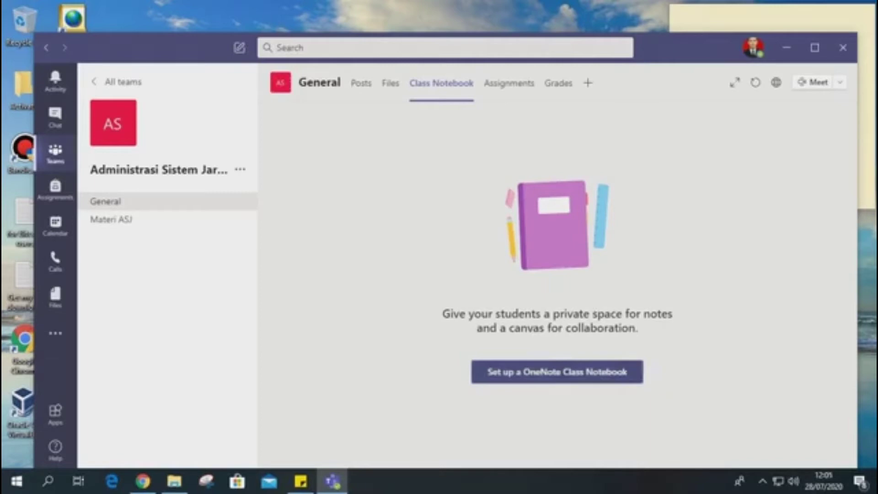
click(557, 372)
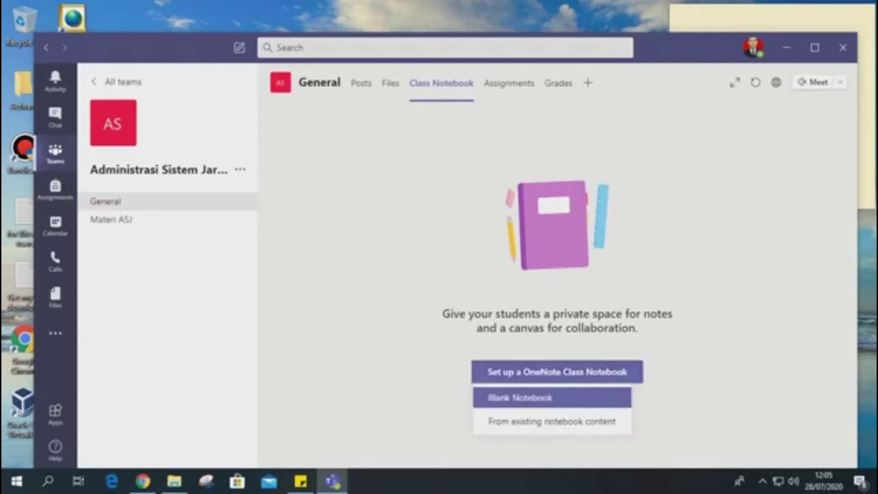
click(552, 398)
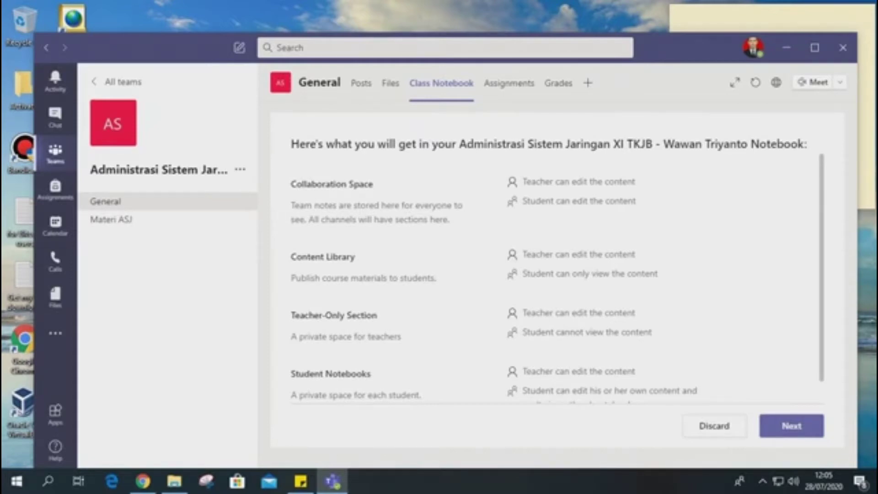
Examine the overview of notebook sections and the teacher and student permissions for the Collaboration Space.
scroll(556, 278, down, 1)
scroll(557, 278, up, 1)
drag(291, 184, 373, 184)
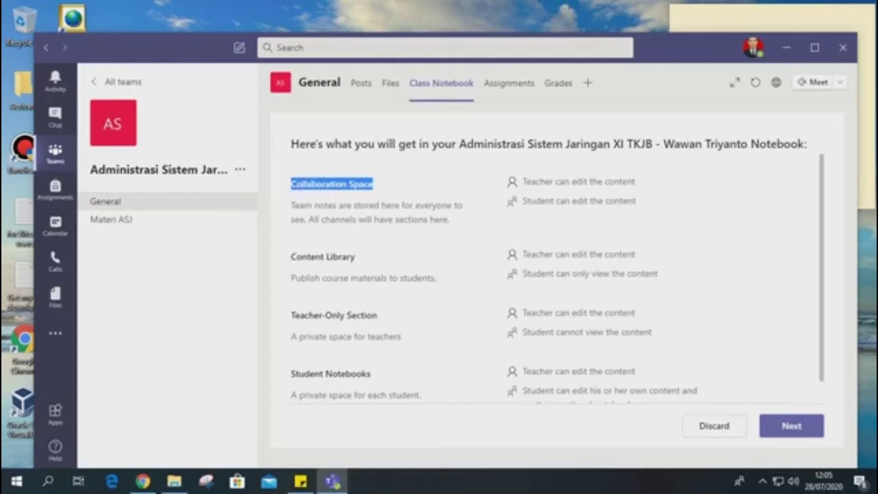
mouse_move(522, 181)
mouse_down()
mouse_move(635, 181)
mouse_move(575, 201)
mouse_move(522, 181)
mouse_up()
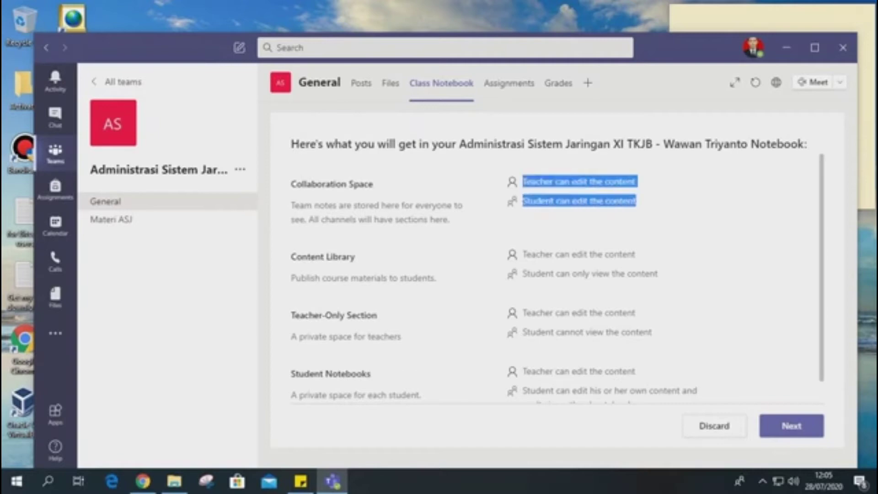
click(585, 201)
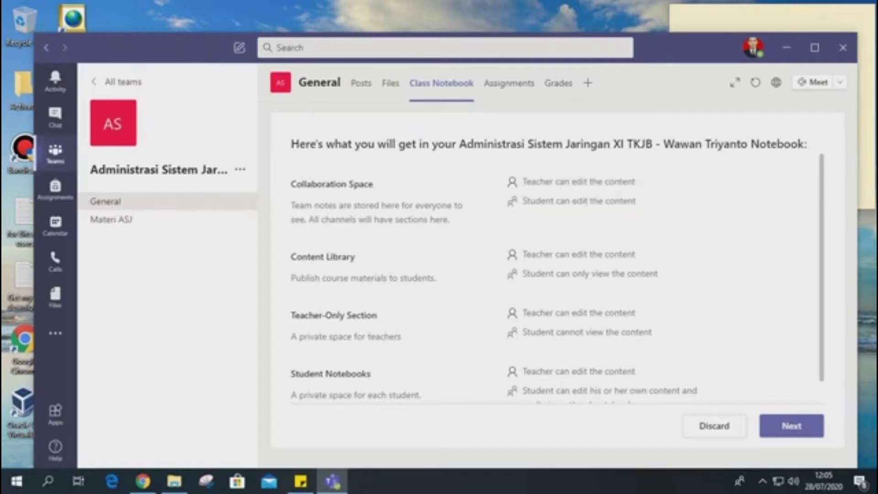
triple_click(593, 182)
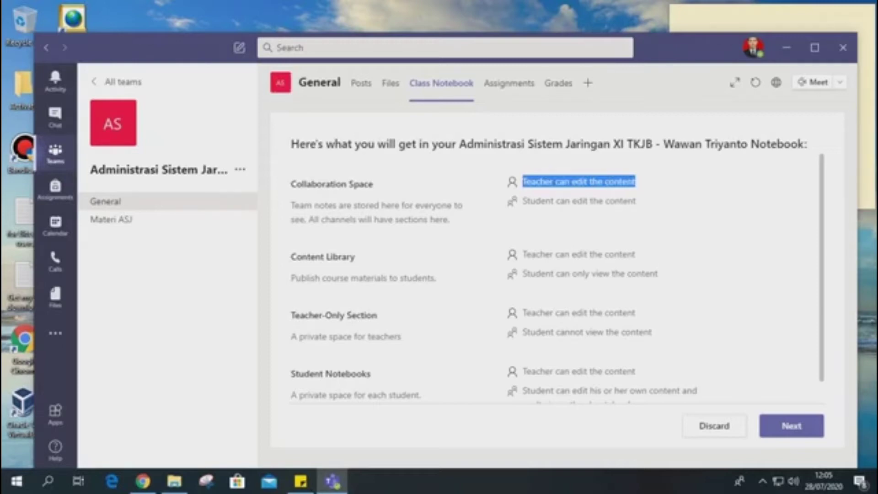
drag(523, 201, 636, 201)
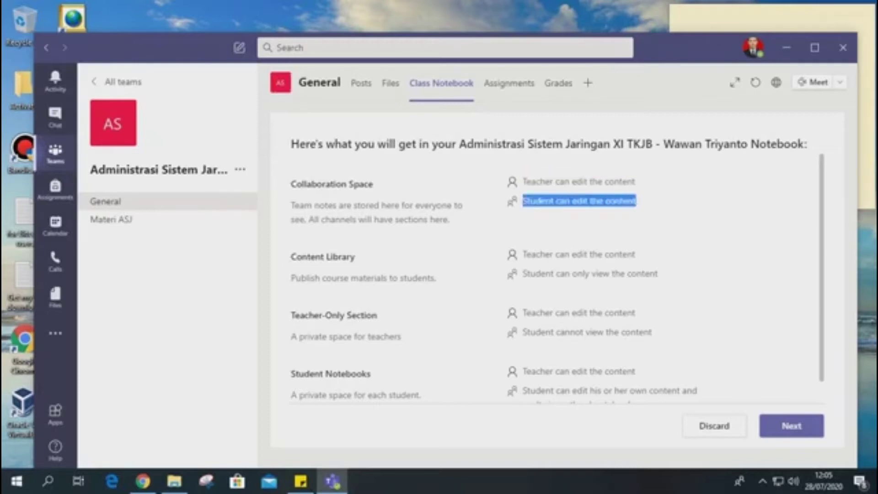
drag(374, 184, 291, 184)
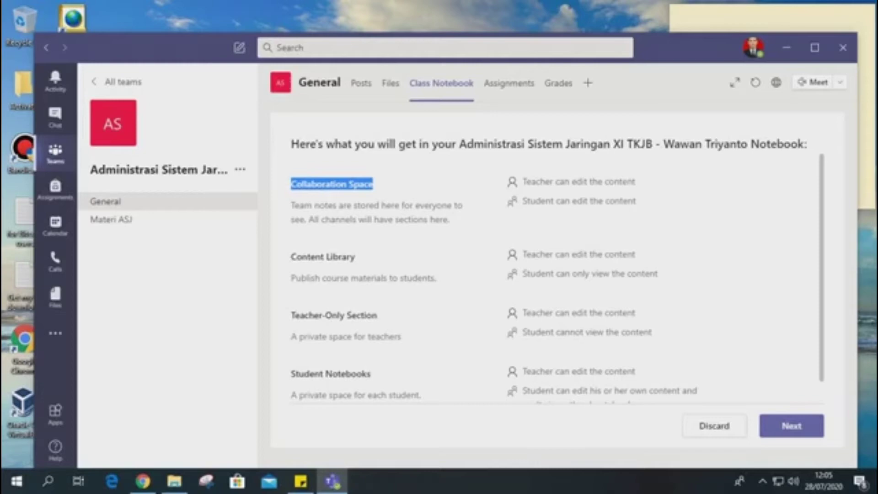
click(373, 184)
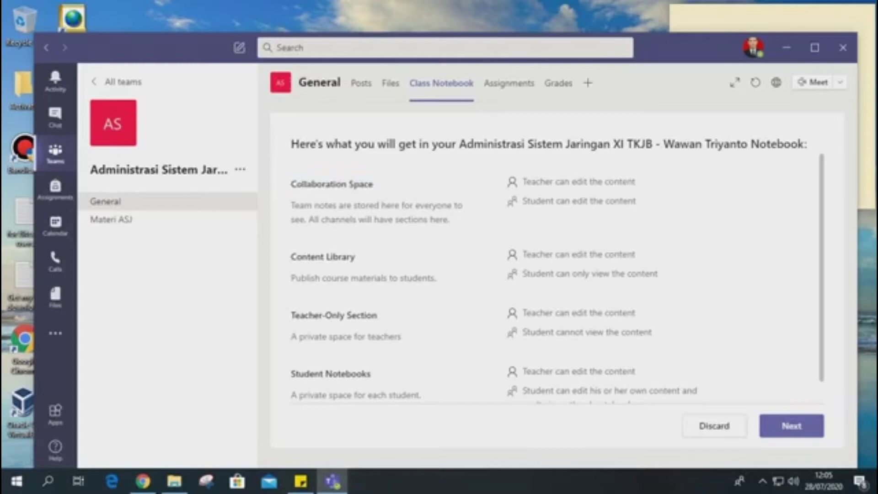
drag(633, 182, 522, 181)
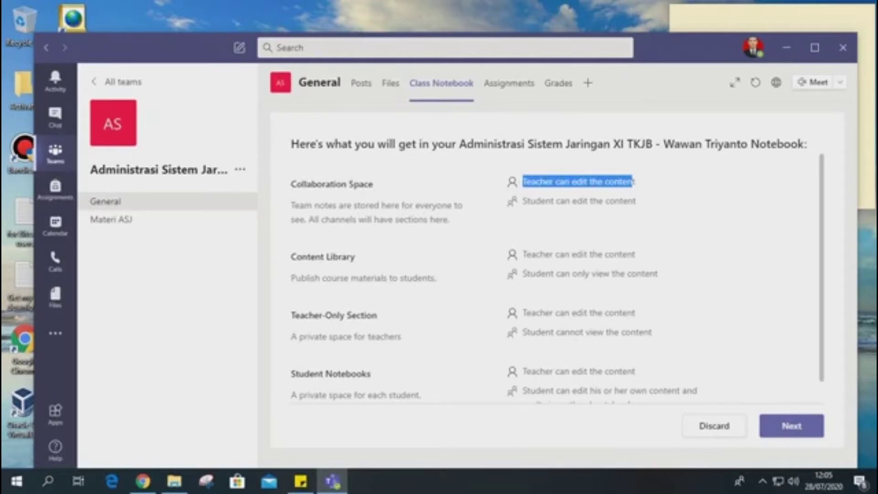
Examine the teacher and student permissions listed for the Content Library.
drag(356, 257, 291, 257)
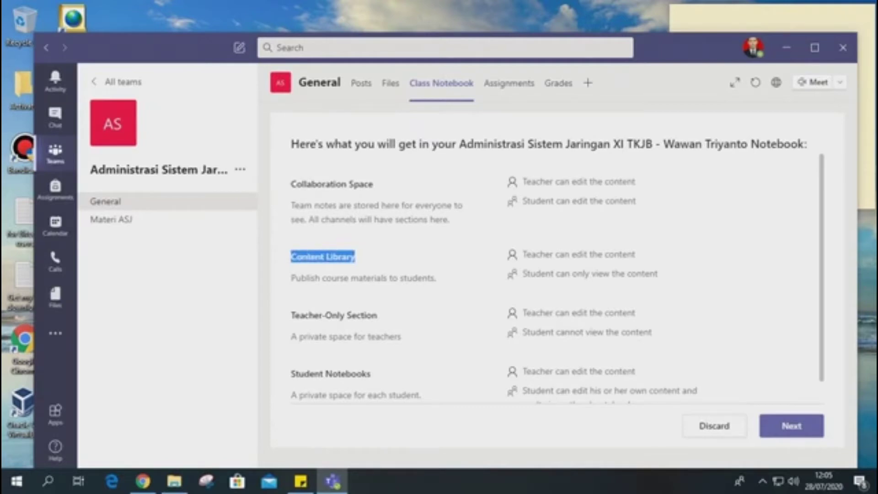
mouse_move(522, 254)
mouse_down()
mouse_move(635, 254)
mouse_move(658, 274)
mouse_move(522, 255)
mouse_up()
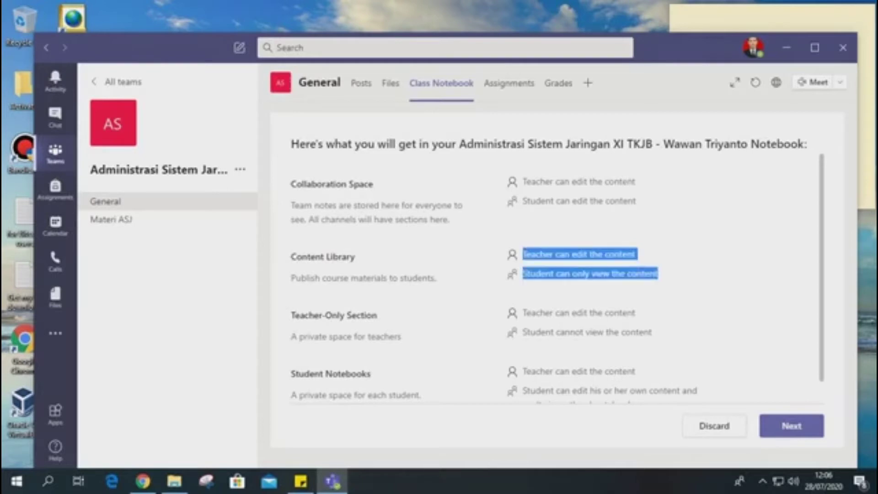
click(524, 254)
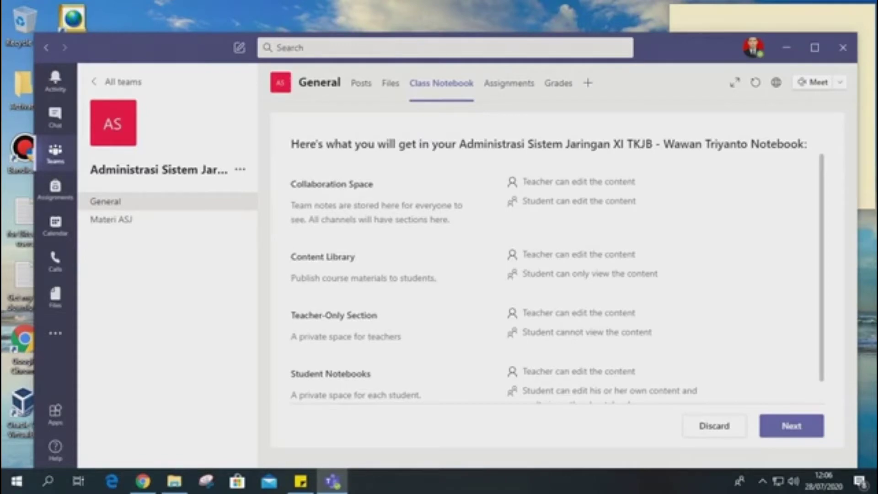
drag(523, 254, 522, 275)
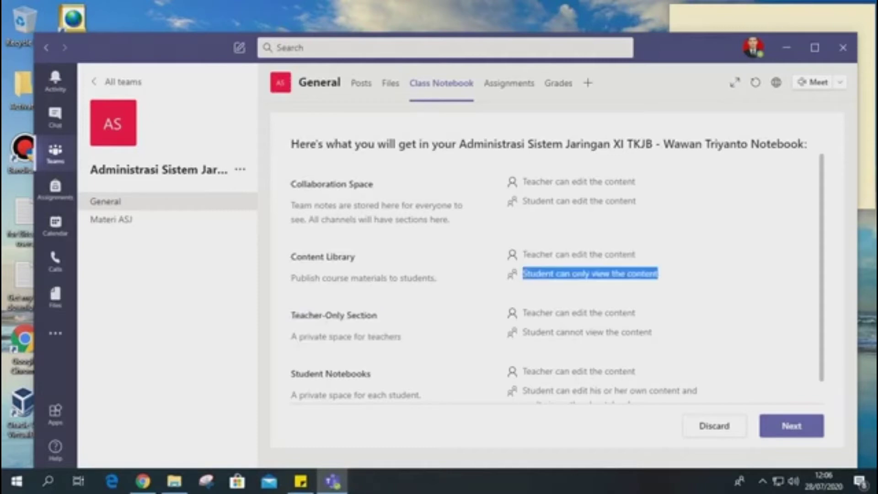
Examine the teacher and student permissions listed for the Teacher-Only Section.
drag(291, 315, 378, 315)
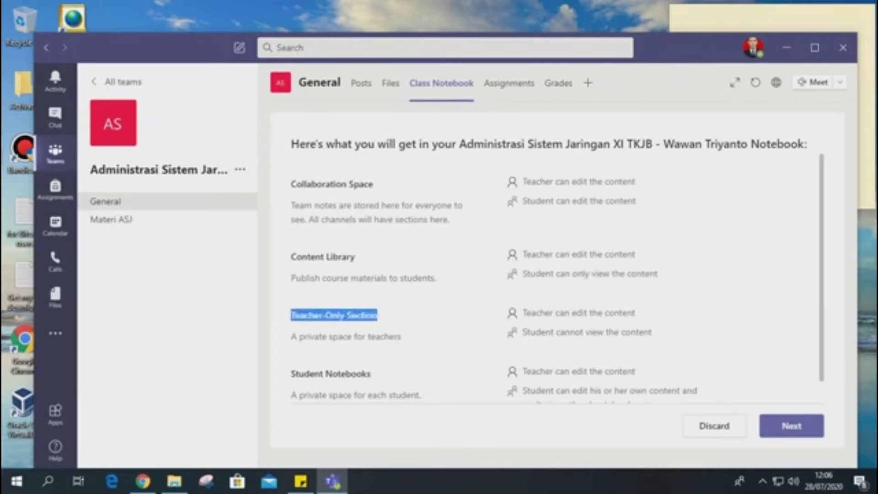
click(379, 315)
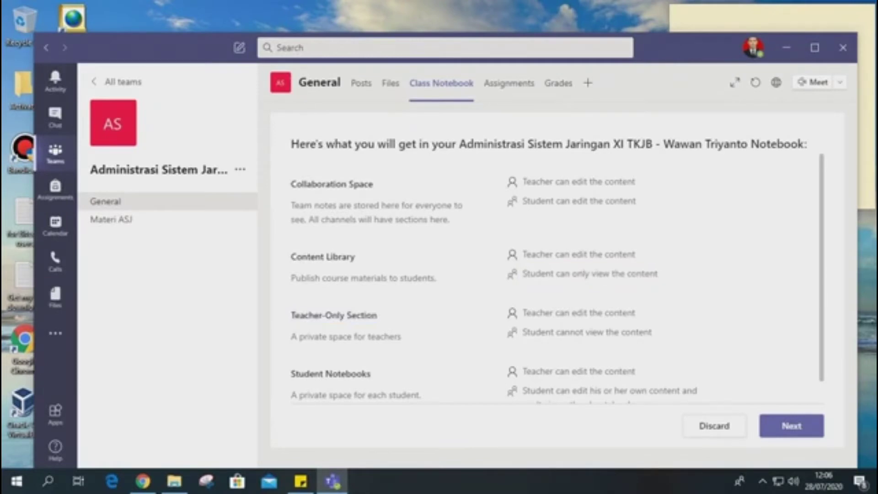
drag(522, 313, 635, 312)
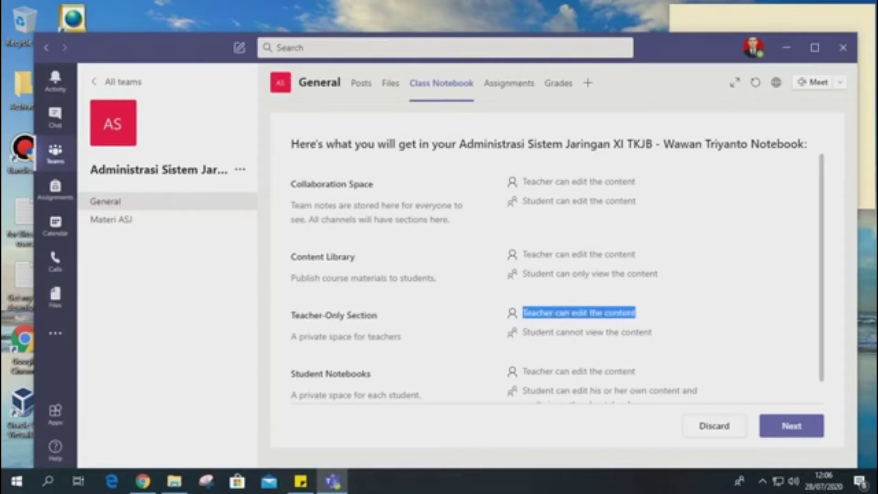
click(635, 313)
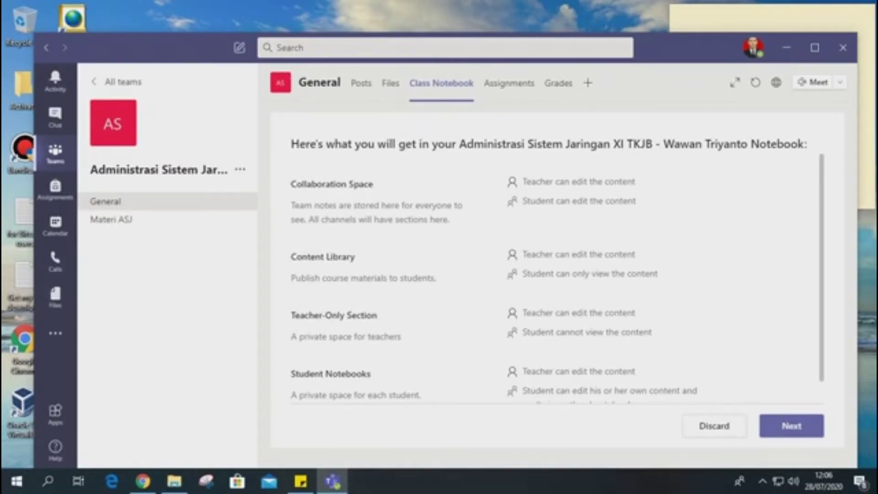
drag(522, 313, 652, 332)
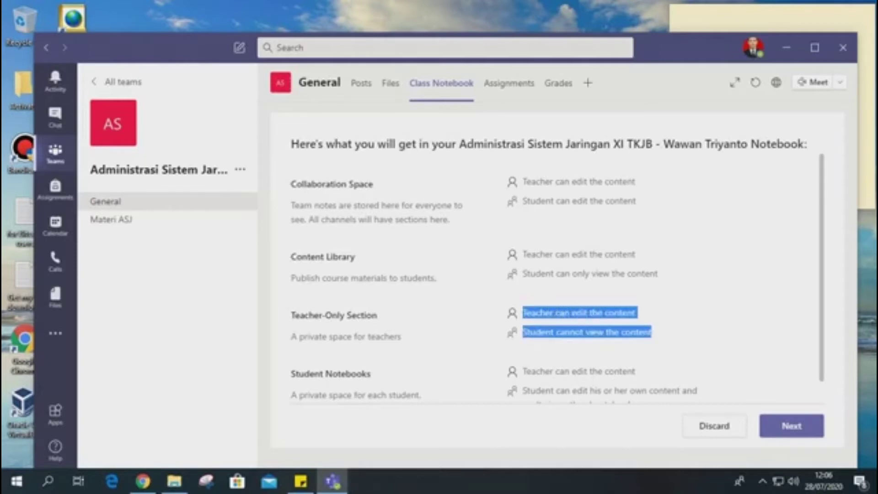
click(594, 343)
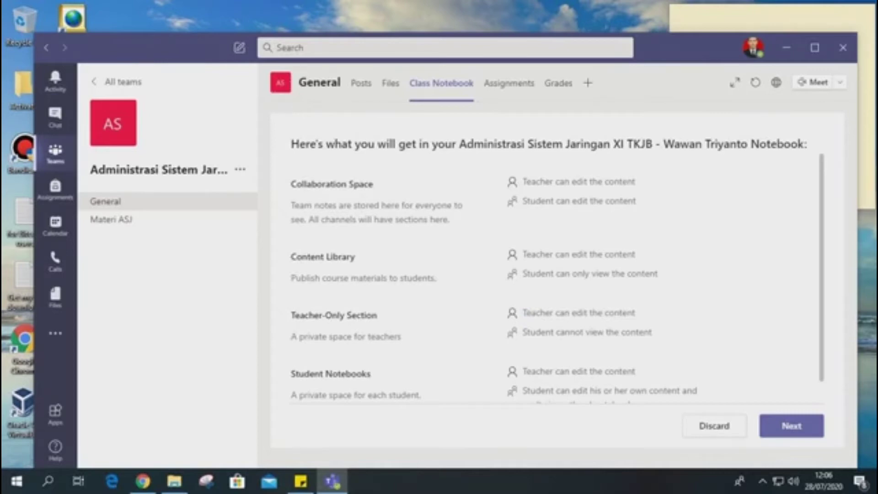
drag(575, 313, 522, 313)
click(617, 324)
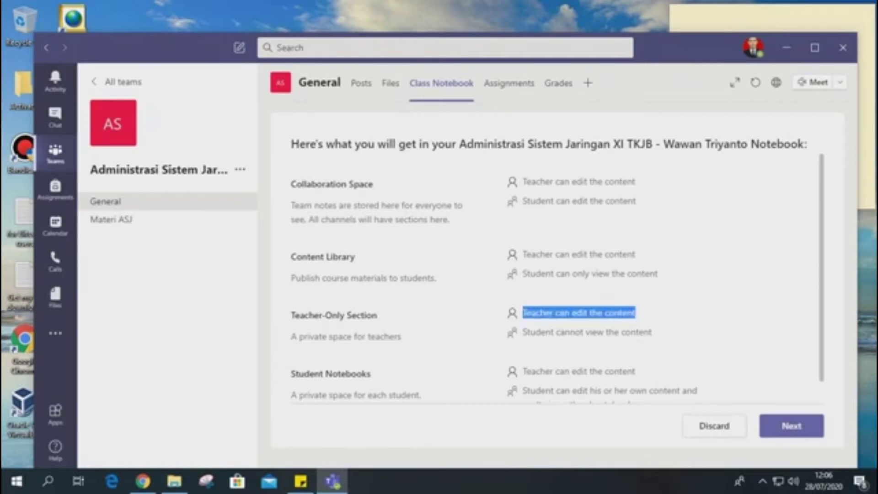
drag(651, 332, 523, 332)
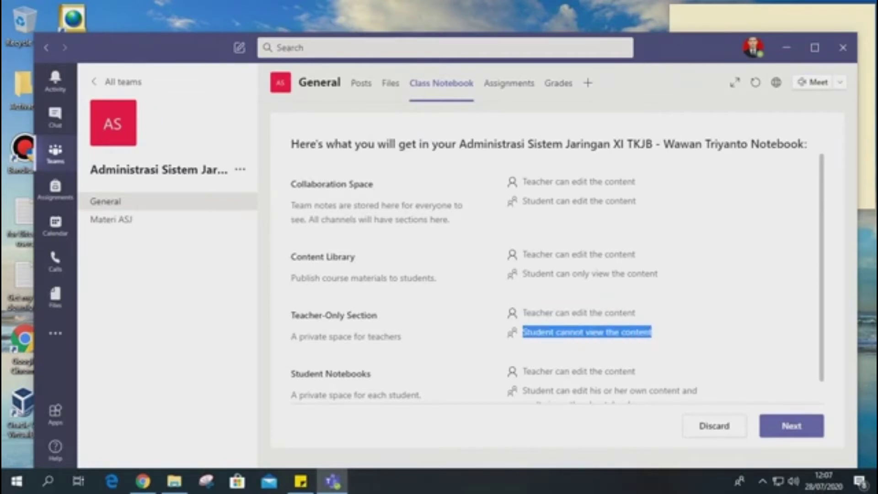
drag(635, 312, 523, 313)
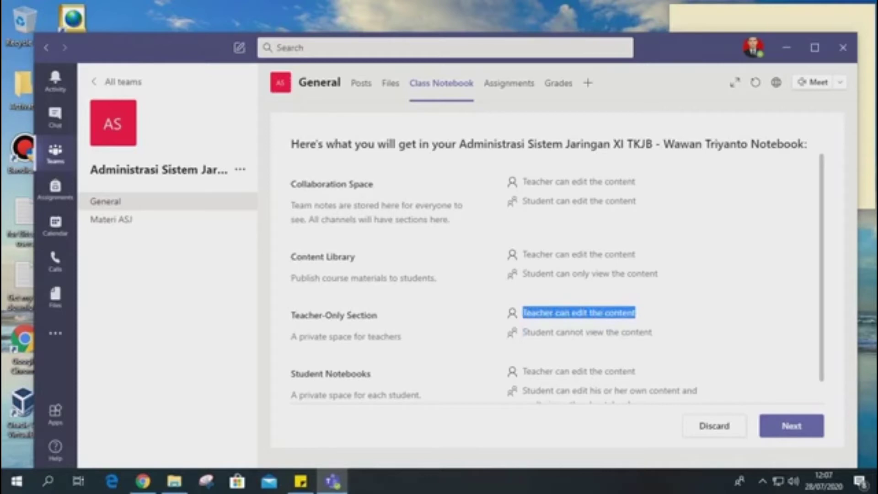
drag(651, 332, 523, 313)
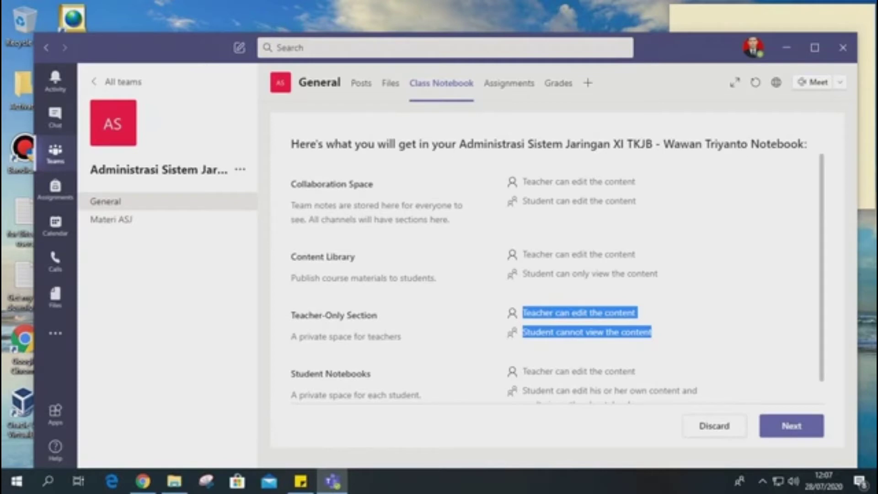
Examine the teacher and student permissions listed for the Student Notebooks.
scroll(557, 279, down, 1)
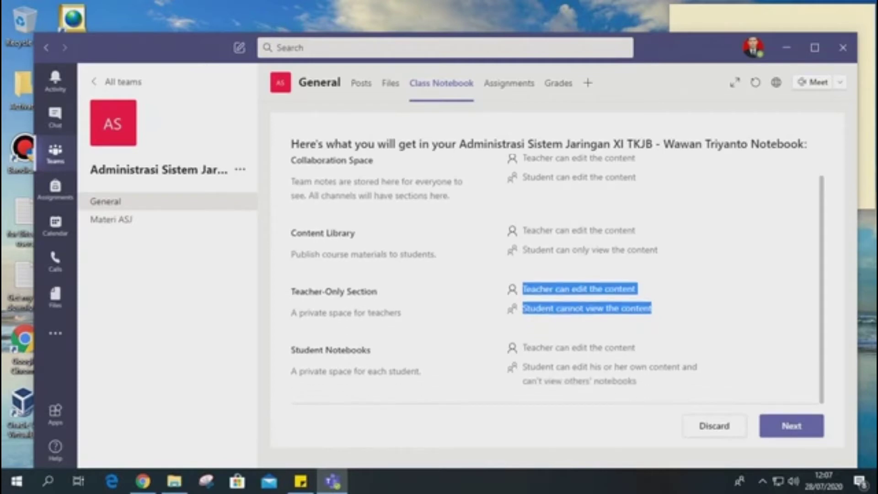
drag(291, 350, 370, 350)
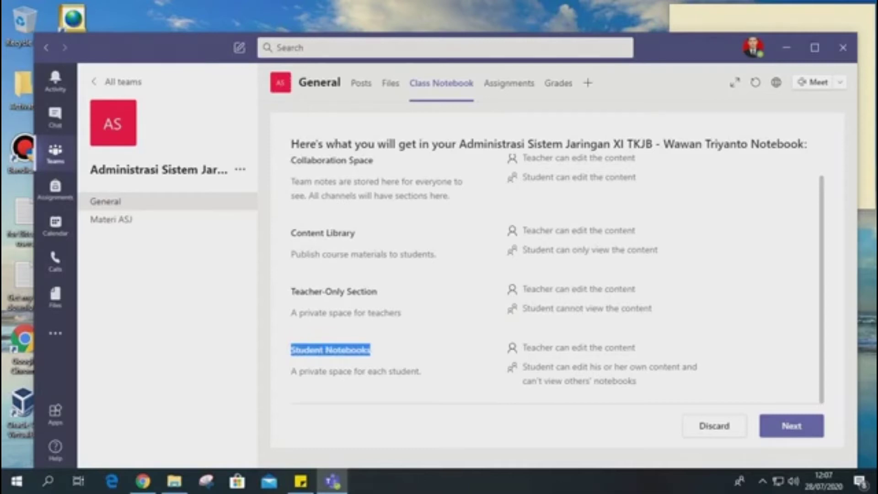
click(371, 350)
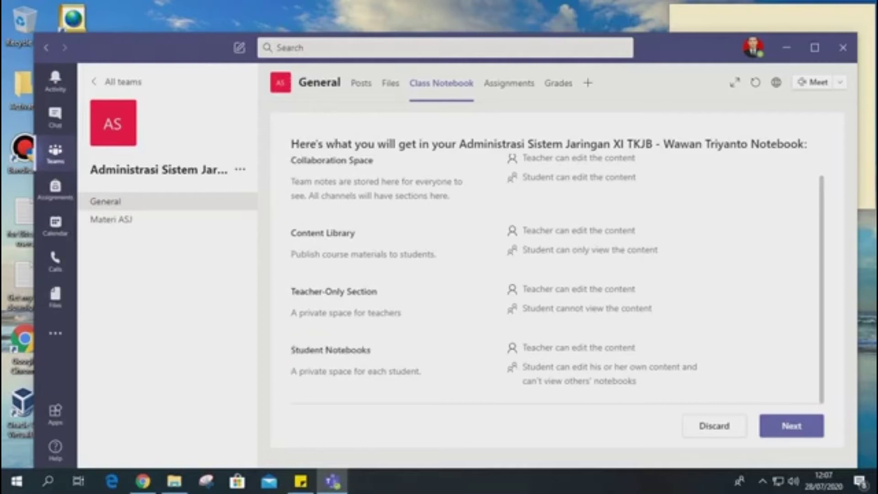
drag(523, 347, 635, 348)
drag(636, 381, 522, 367)
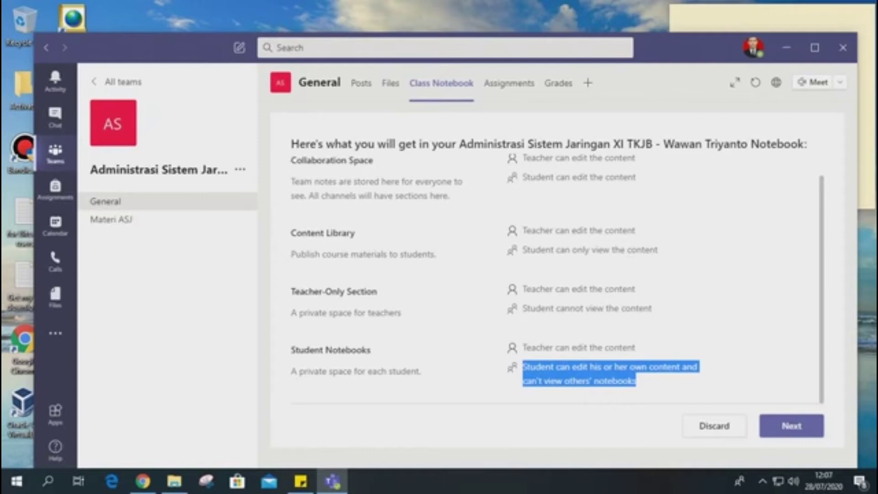
click(666, 380)
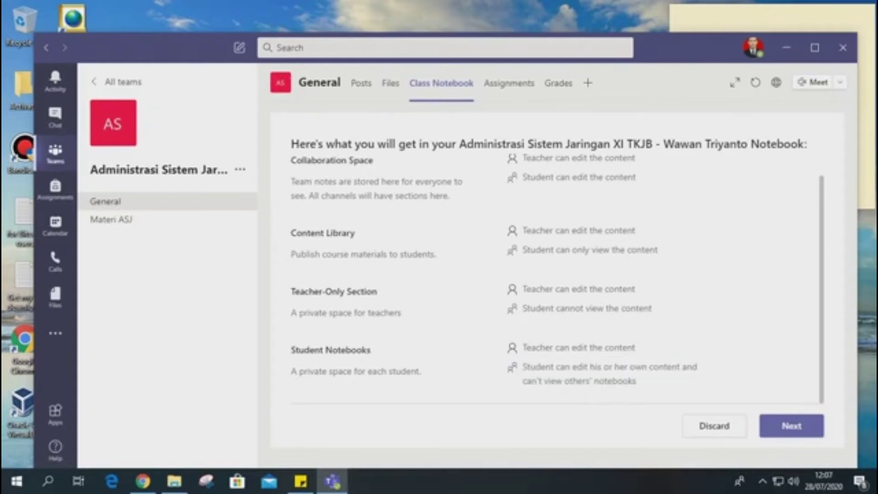
drag(638, 381, 522, 366)
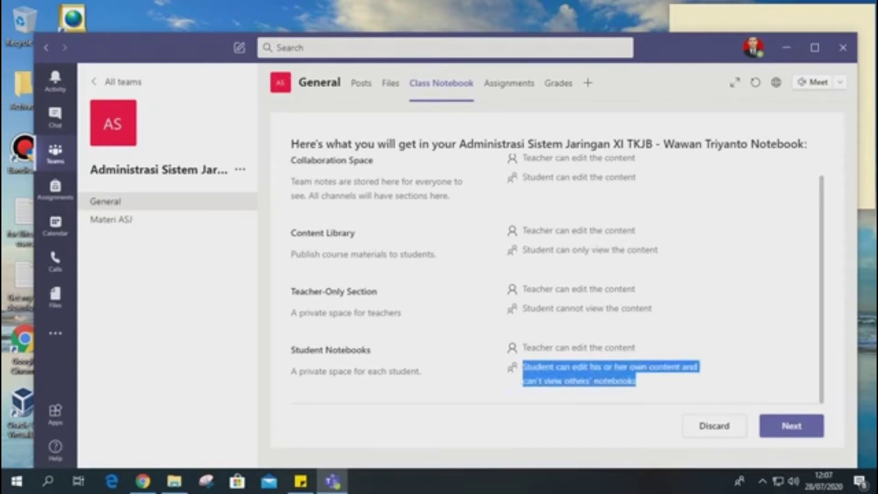
Recheck the student permission for the Student Notebooks and review the full list of four notebook sections.
click(665, 382)
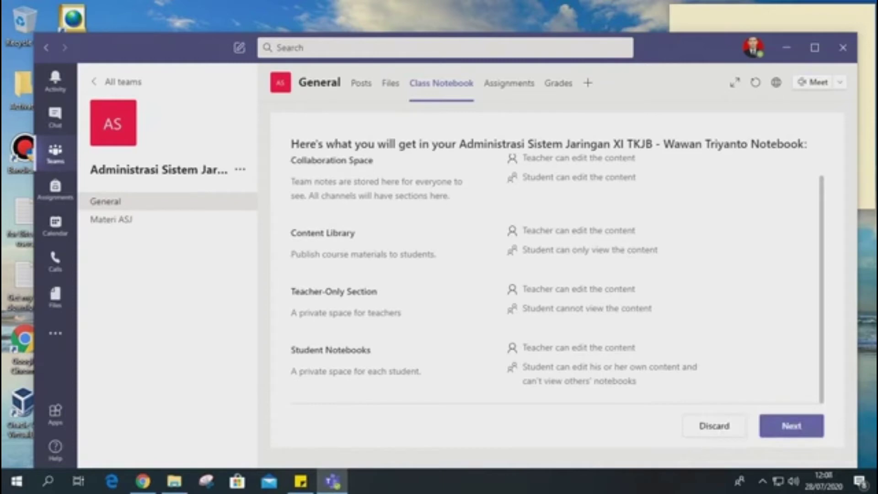
drag(636, 380, 522, 366)
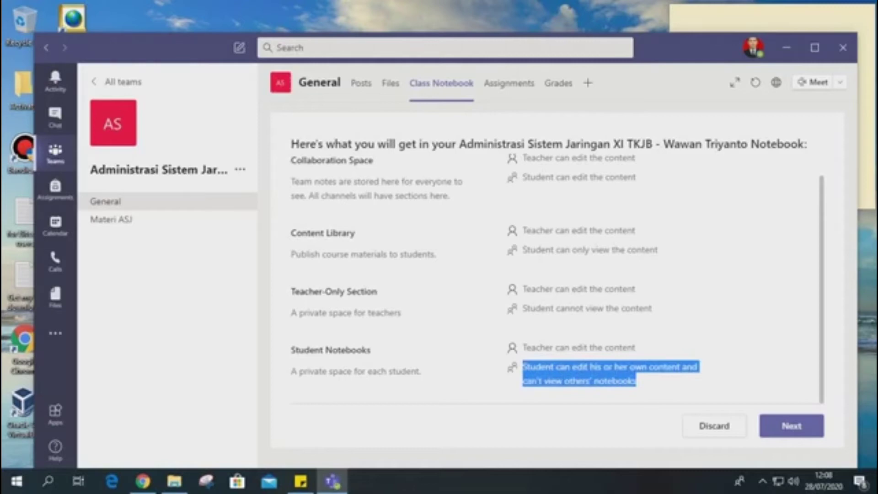
click(611, 374)
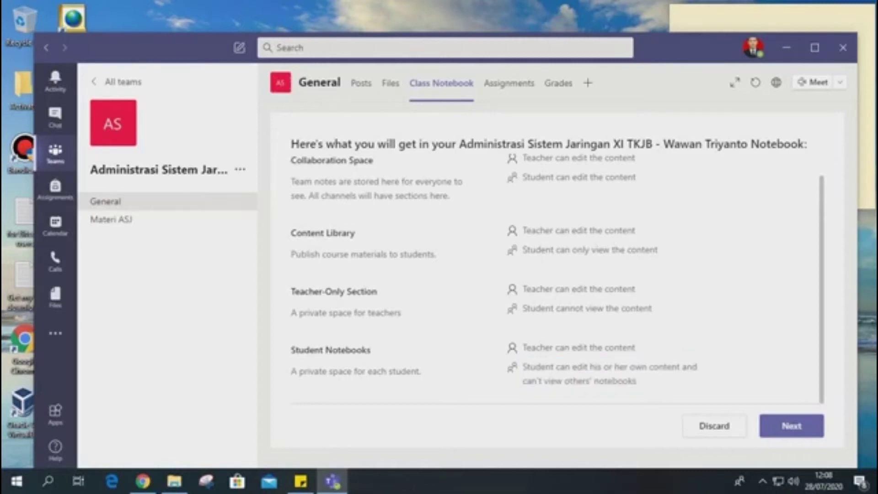
scroll(557, 279, up, 1)
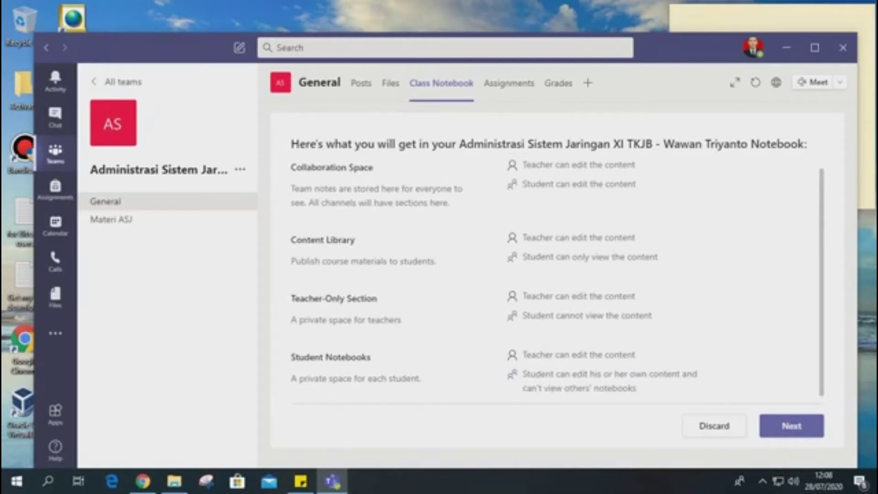
scroll(557, 279, down, 1)
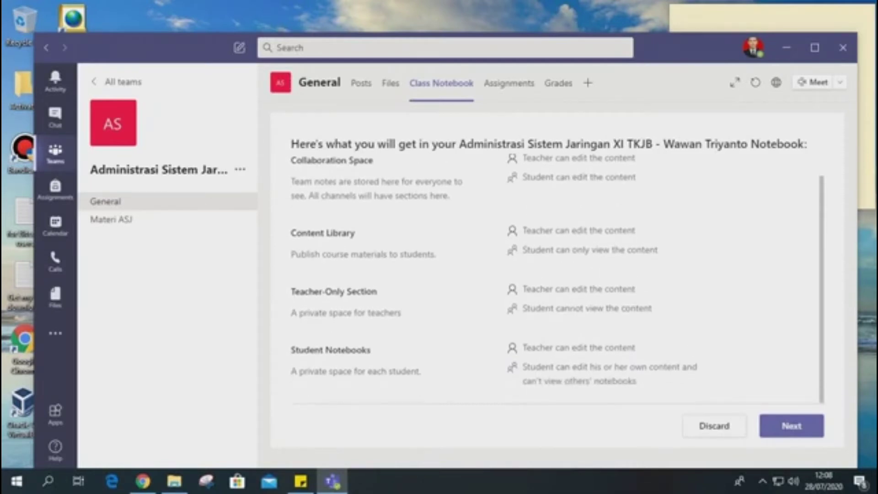
scroll(557, 279, up, 1)
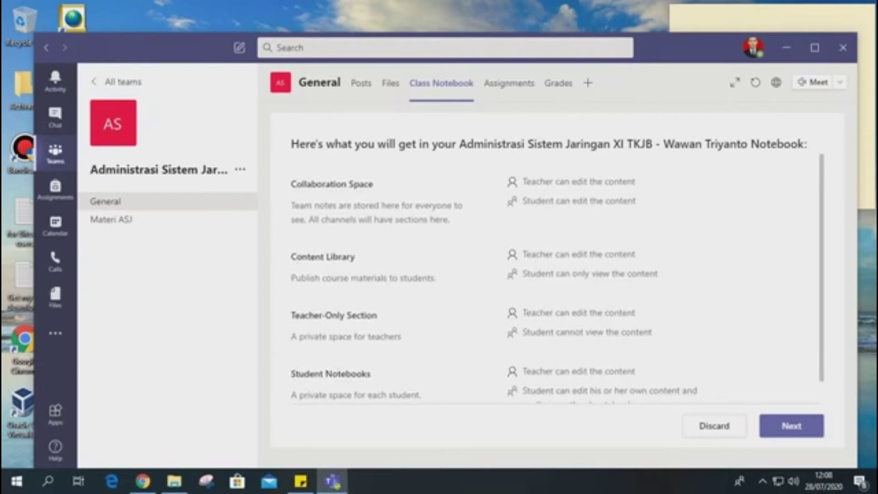
drag(291, 184, 422, 396)
click(439, 388)
scroll(557, 277, down, 1)
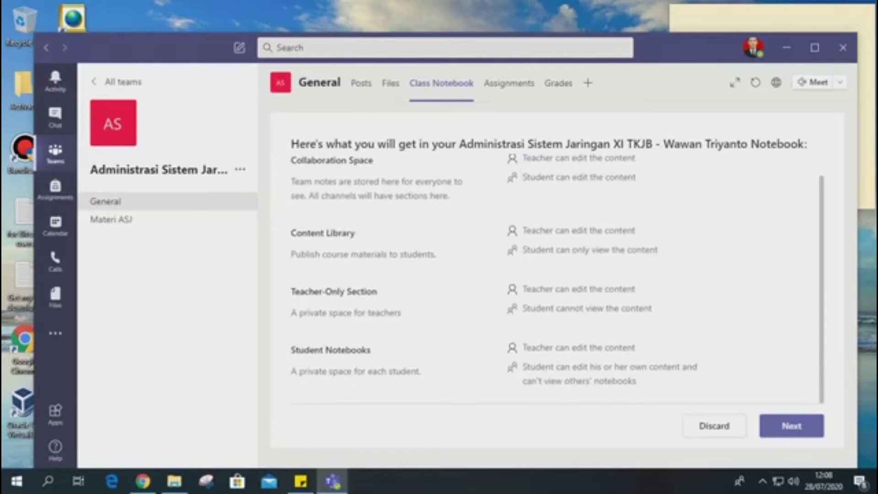
Proceed to setting up the students' private sections and rename the Handouts section as MATERI.
click(791, 426)
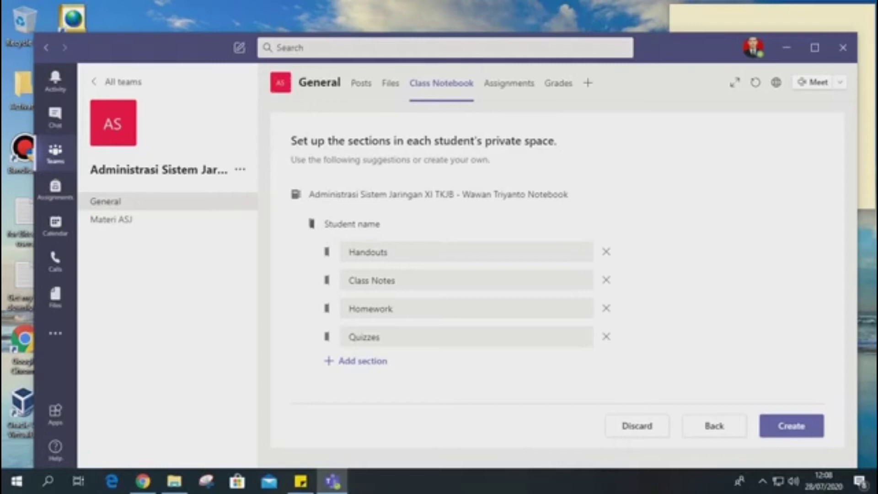
double_click(388, 252)
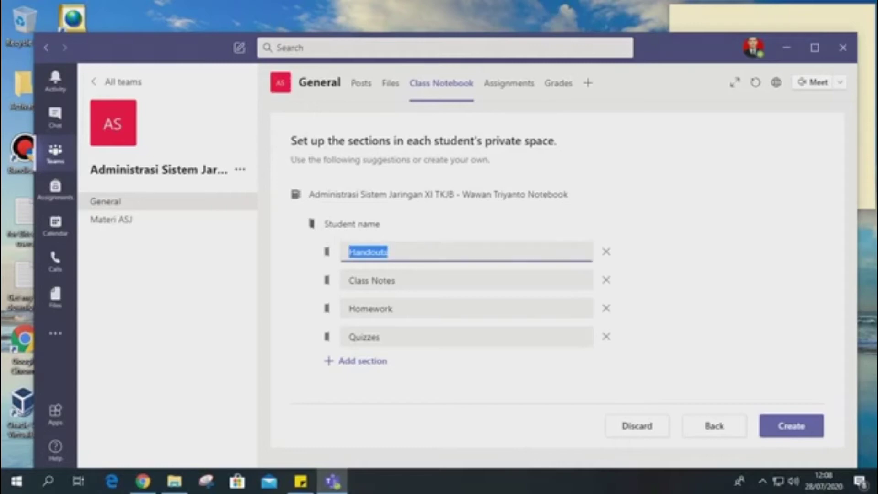
text(MATERI)
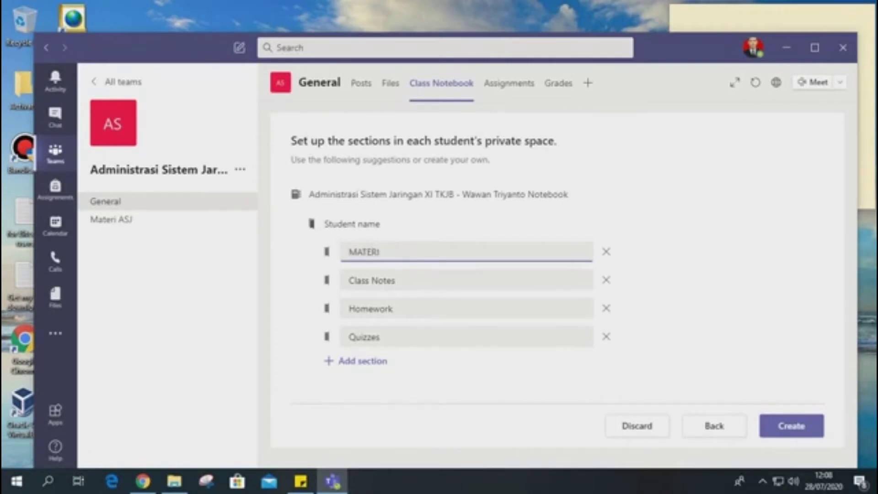
key(Tab)
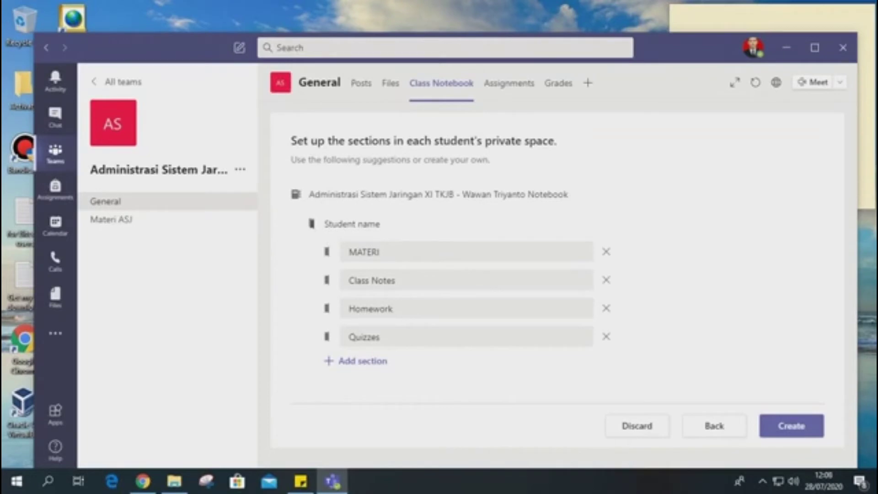
click(379, 251)
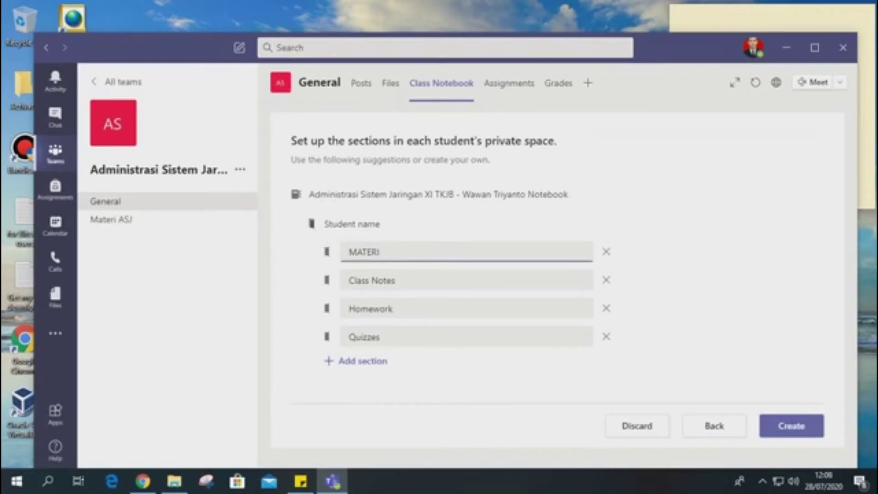
Rename the Class Notes section in the students' private space as TUGAS.
click(397, 279)
key(ctrl+a)
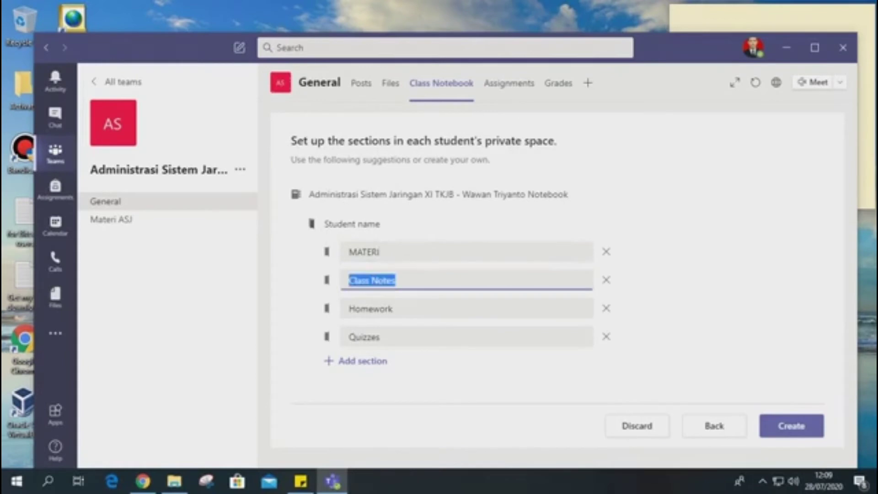
text(TUGAS)
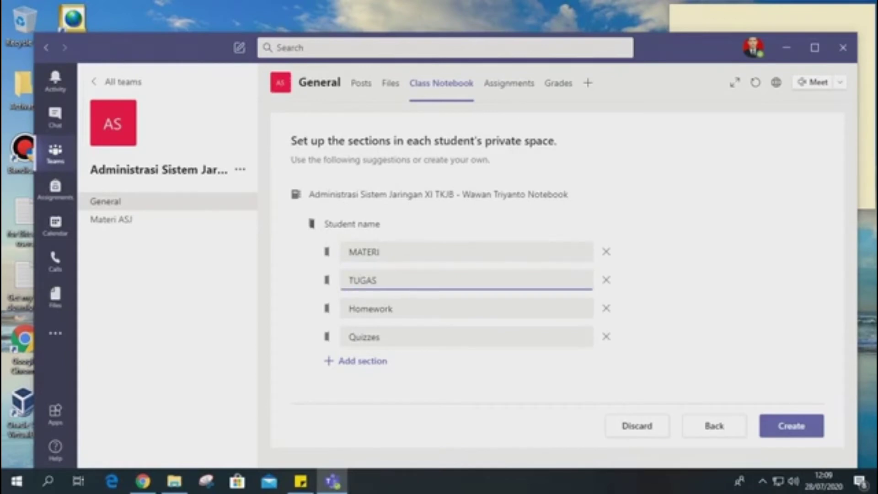
key(Tab)
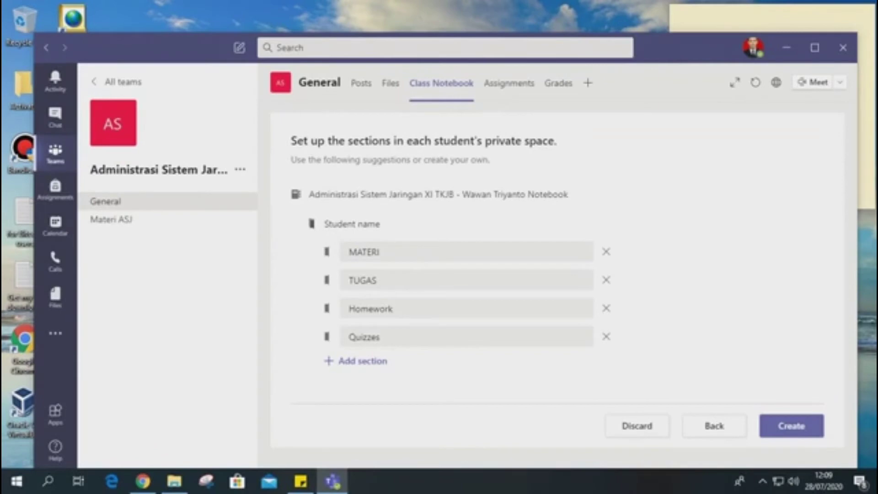
Remove the Homework and Quizzes sections from the students' private space and create the Class Notebook.
click(606, 308)
click(606, 308)
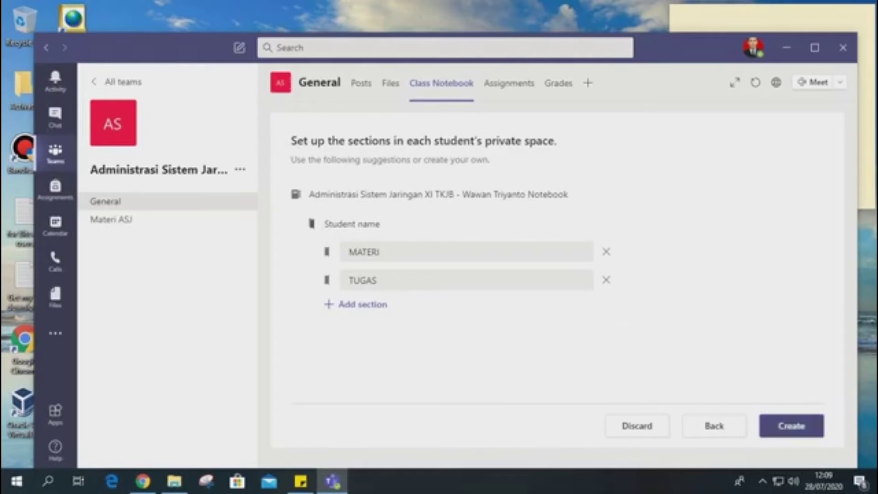
click(791, 425)
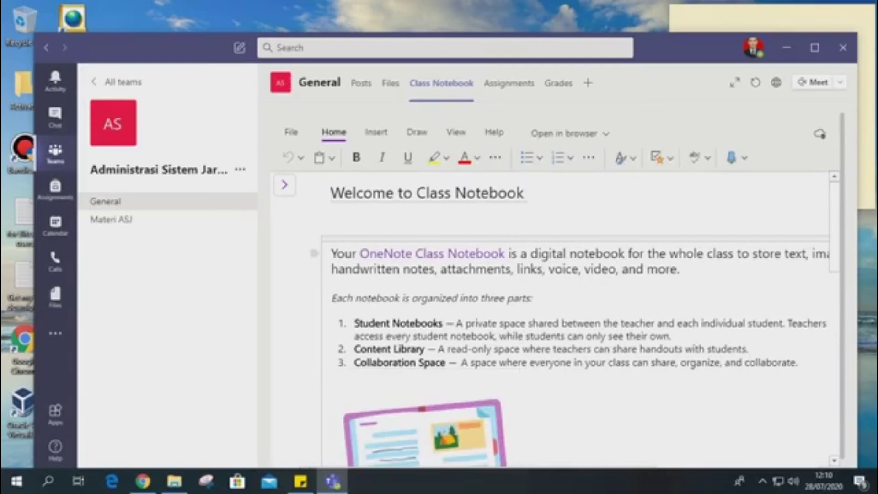
Read through the Welcome to Class Notebook page, from its introduction to the Learn more paragraph.
scroll(576, 316, down, 8)
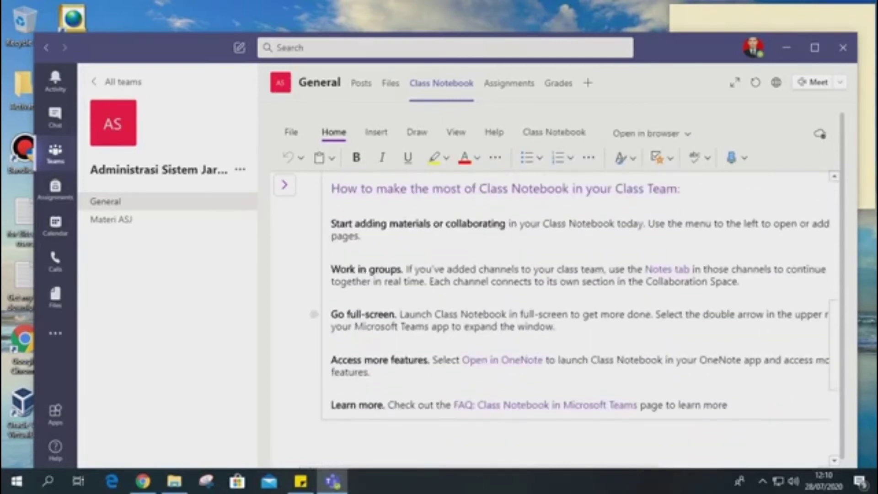
scroll(576, 315, up, 8)
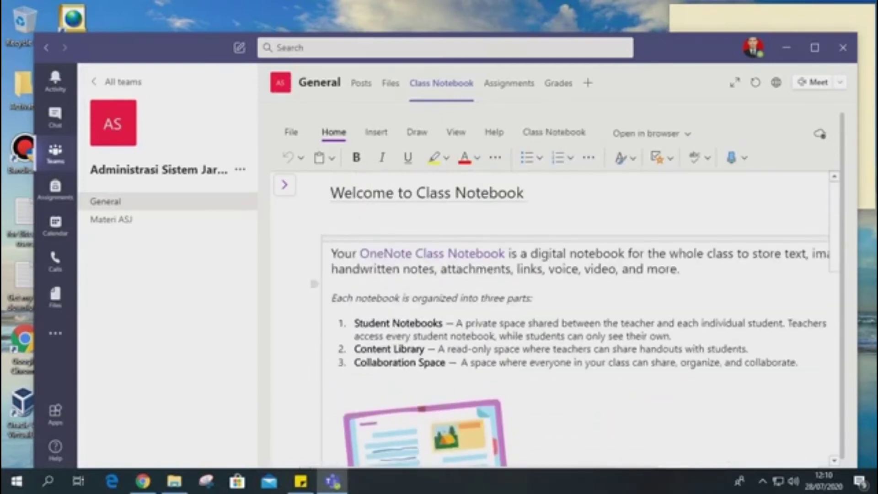
scroll(576, 315, down, 15)
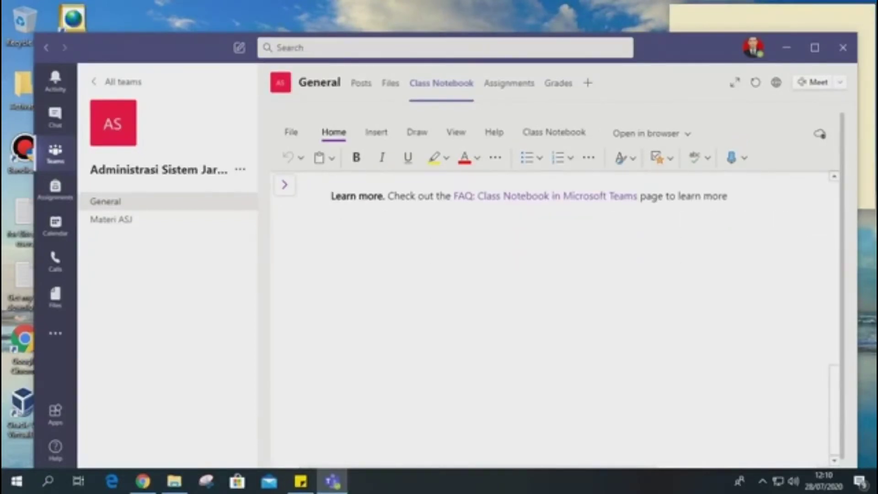
scroll(576, 315, up, 15)
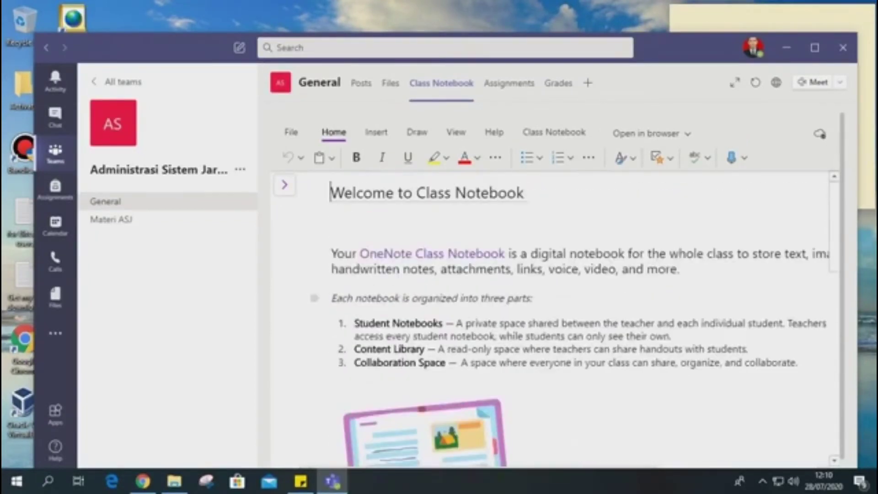
scroll(576, 315, down, 15)
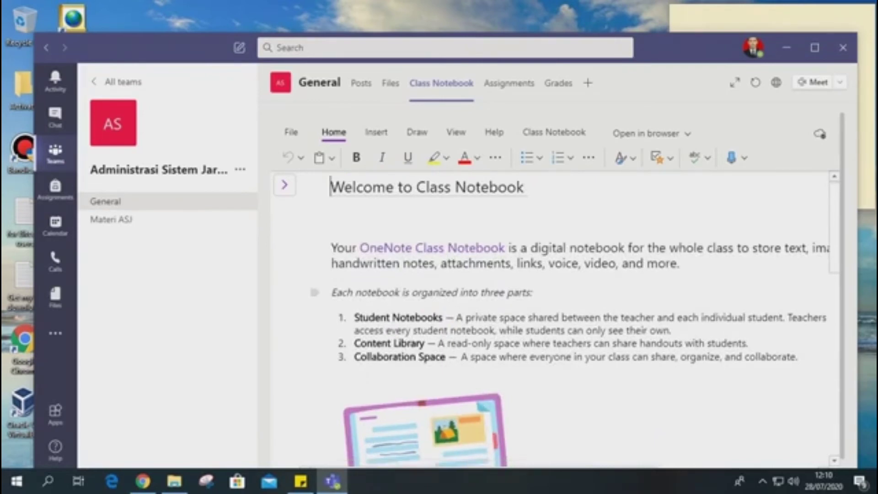
scroll(576, 316, up, 15)
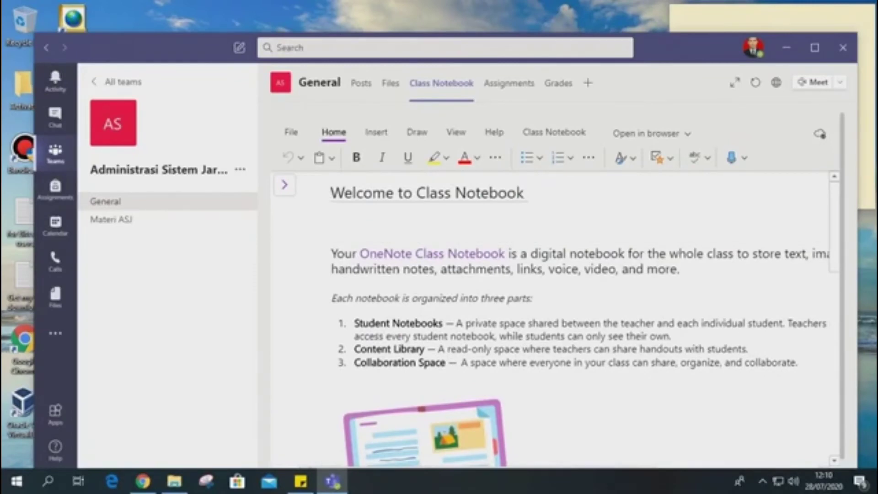
Expand the _Collaboration Space group in the notebook navigation and highlight the title of the Welcome to Class Notebook page.
click(284, 184)
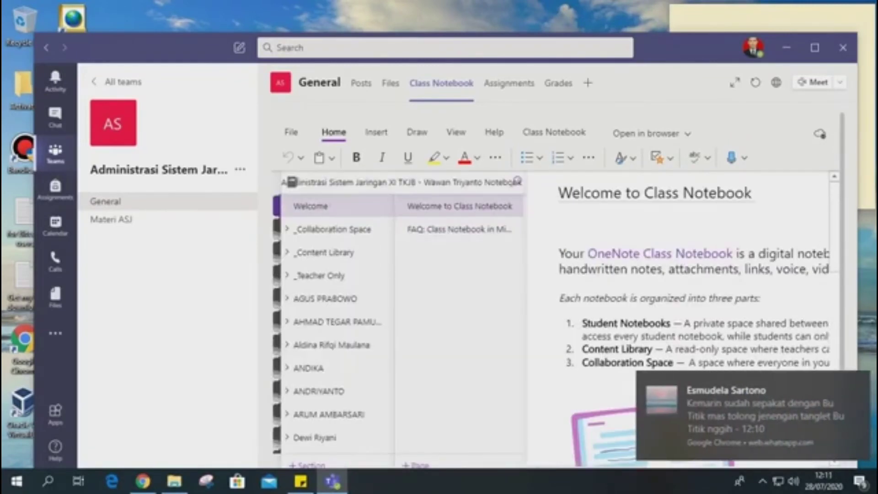
click(332, 229)
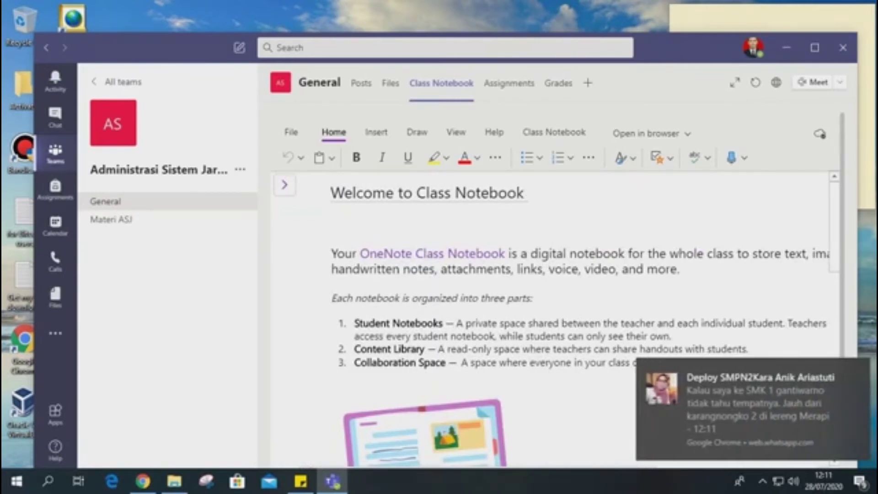
drag(525, 193, 330, 193)
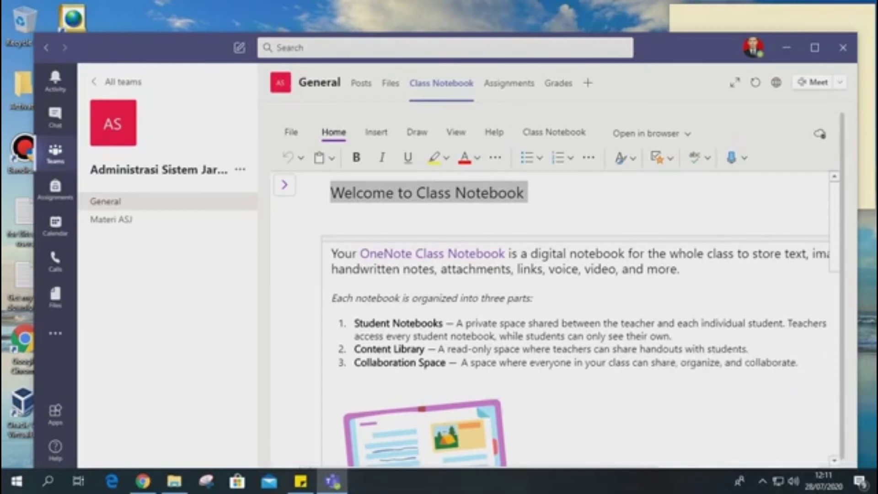
click(523, 268)
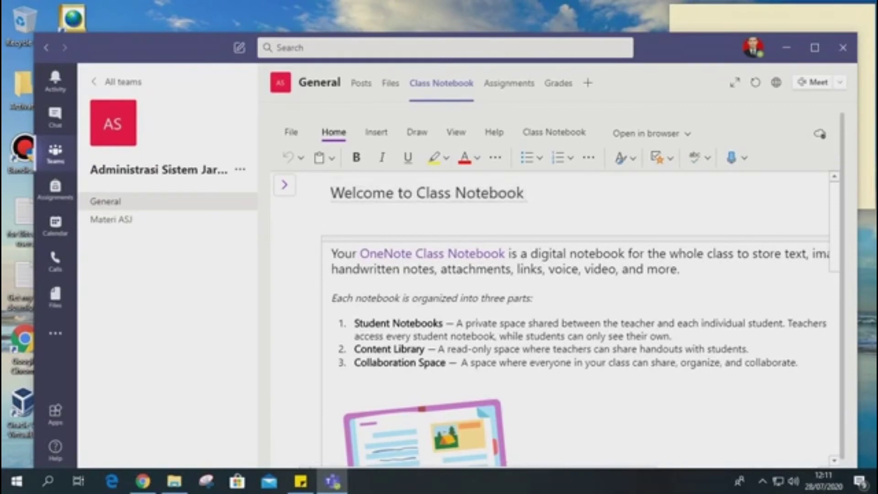
drag(526, 193, 330, 193)
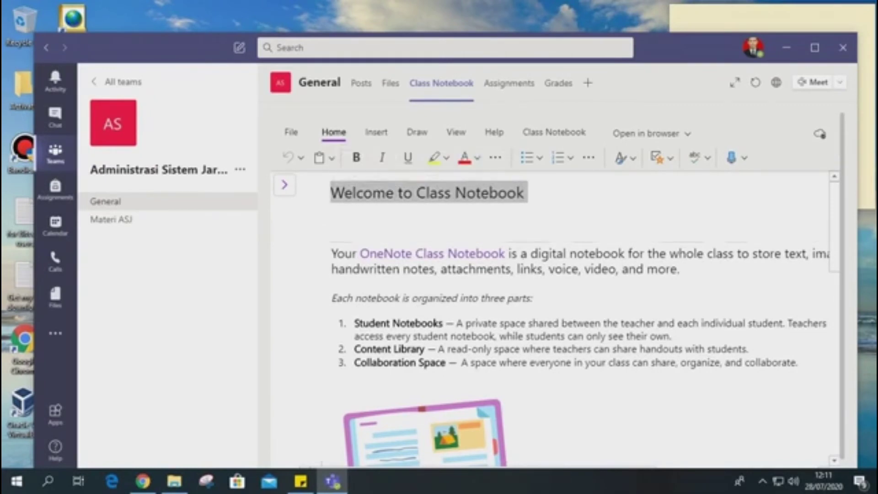
click(525, 193)
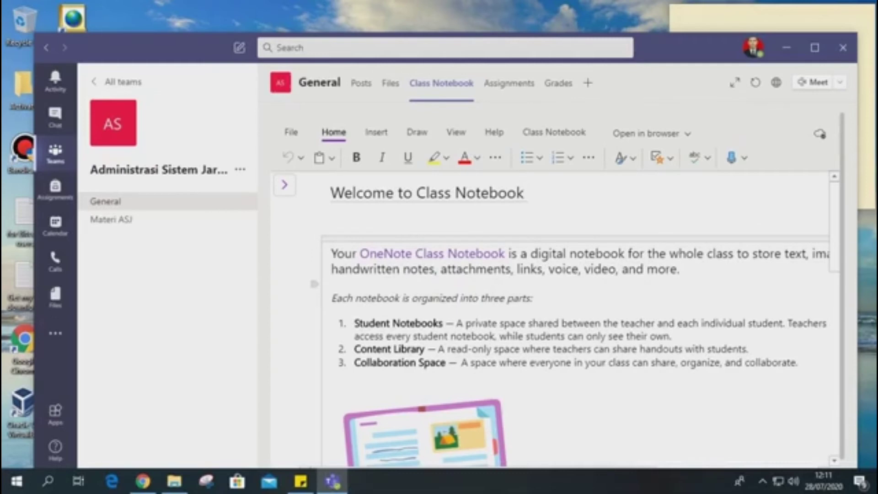
Open the Getting Started with the Content Library page from the _Content Library group and highlight its title.
click(284, 184)
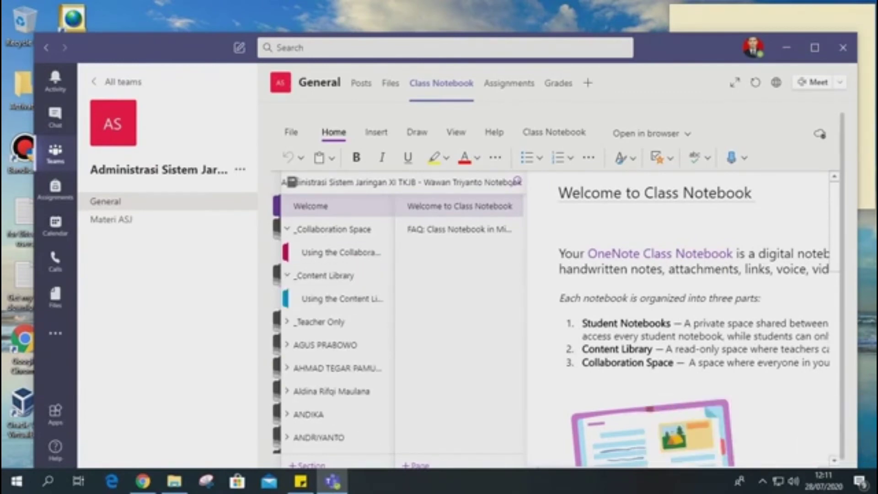
click(341, 299)
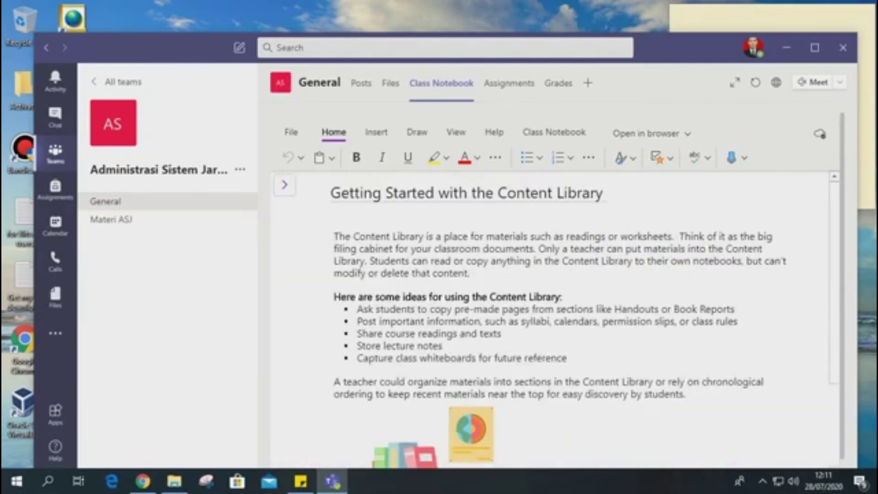
drag(603, 193, 330, 192)
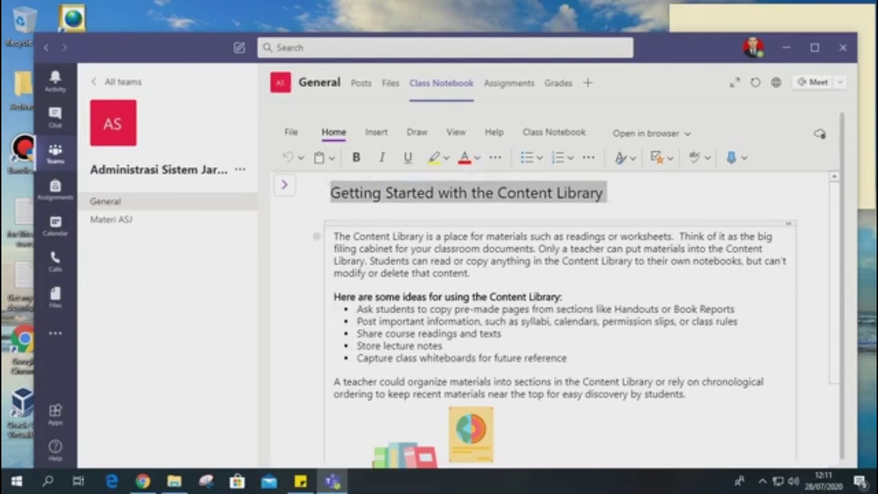
Switch to Chrome, search Google for "Sistem Komputer" in a new tab and open the Medium article on Dasar Sistem Komputer.
click(143, 480)
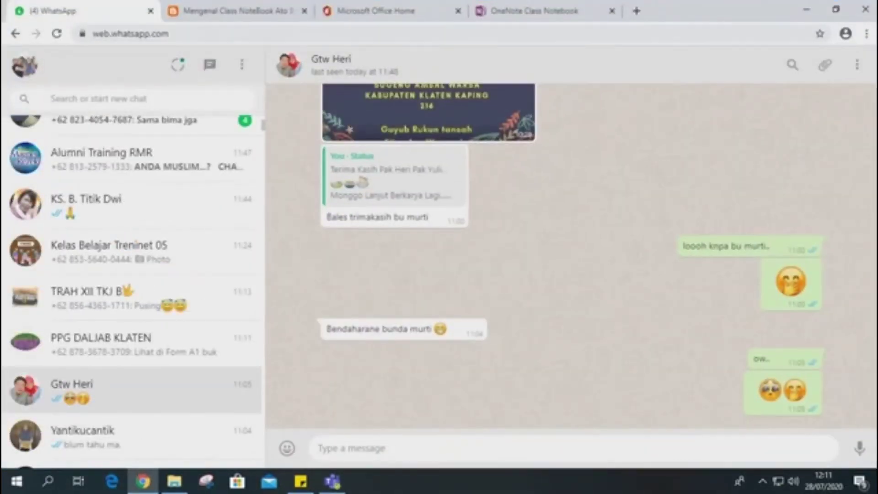
key(ctrl+t)
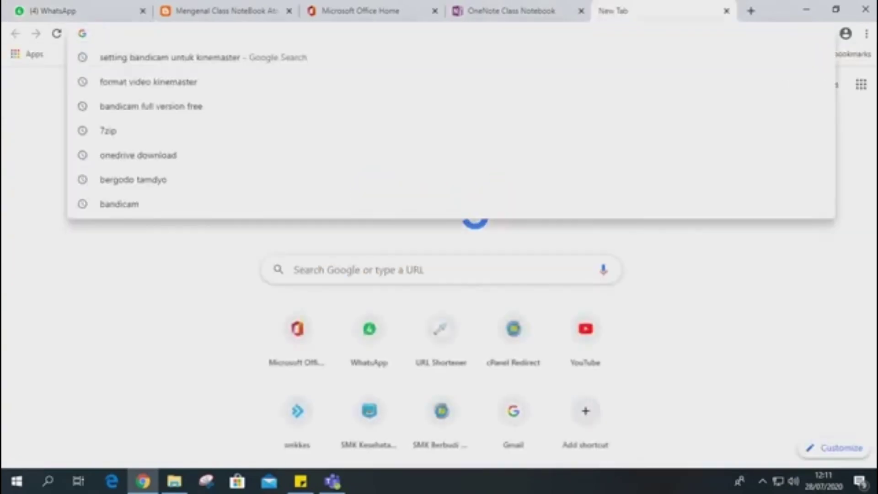
text(Sis)
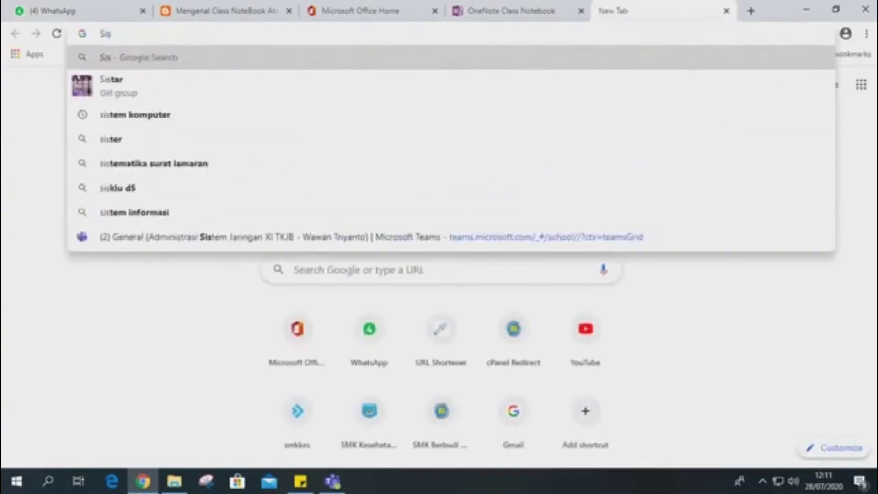
text(tem KOmp)
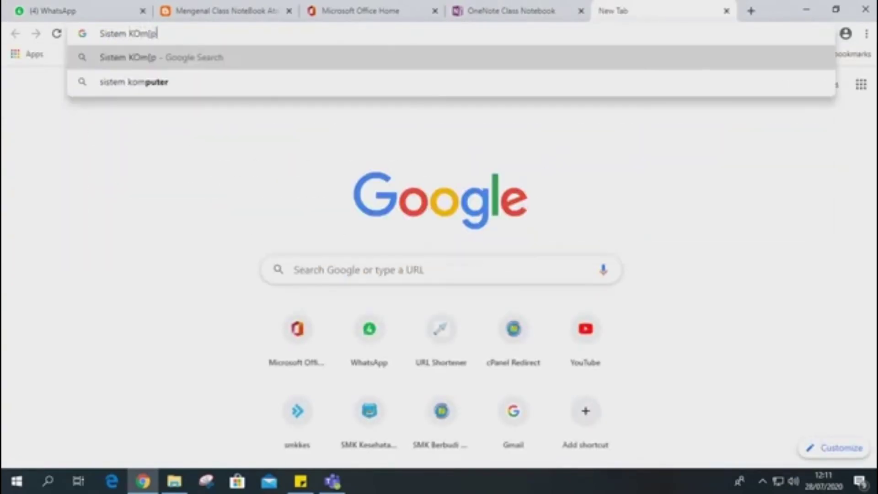
key(BackSpace)
key(BackSpace)
key(BackSpace)
key(BackSpace)
text(Komputer)
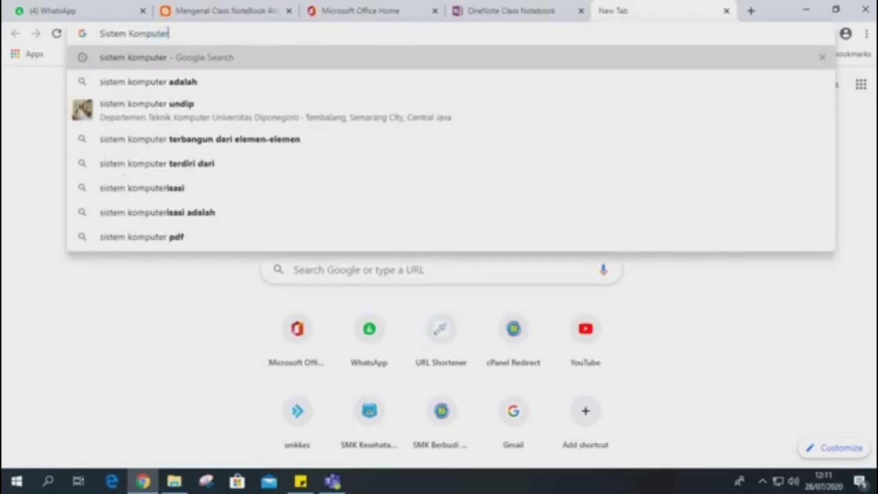
key(Return)
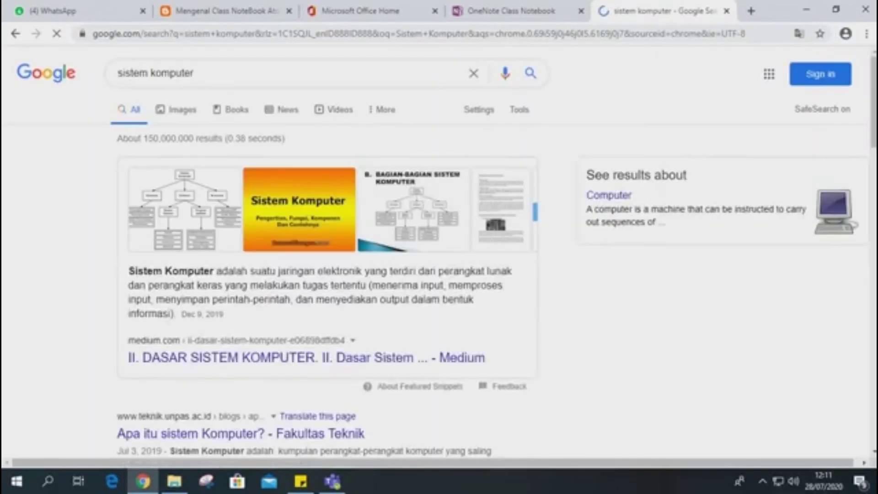
click(306, 357)
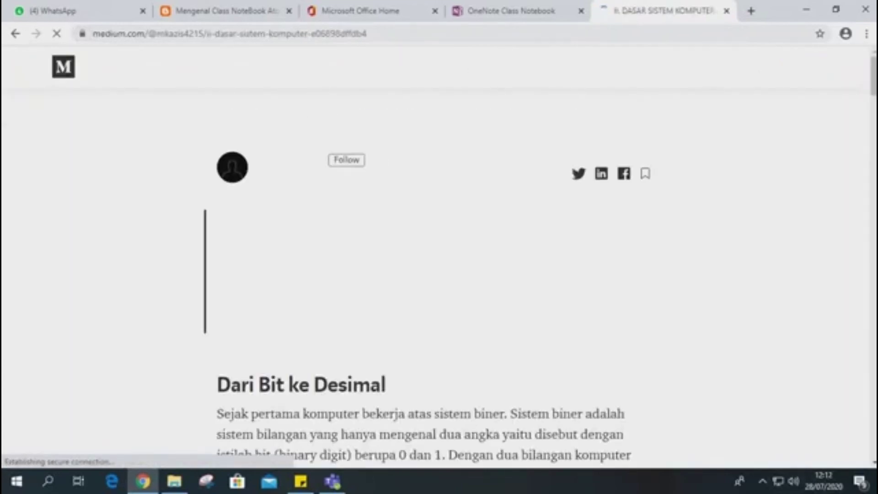
Copy the Medium article's text from the introductory Sistem Komputer definition through the closing RAM paragraph.
scroll(439, 256, down, 3)
drag(230, 256, 326, 429)
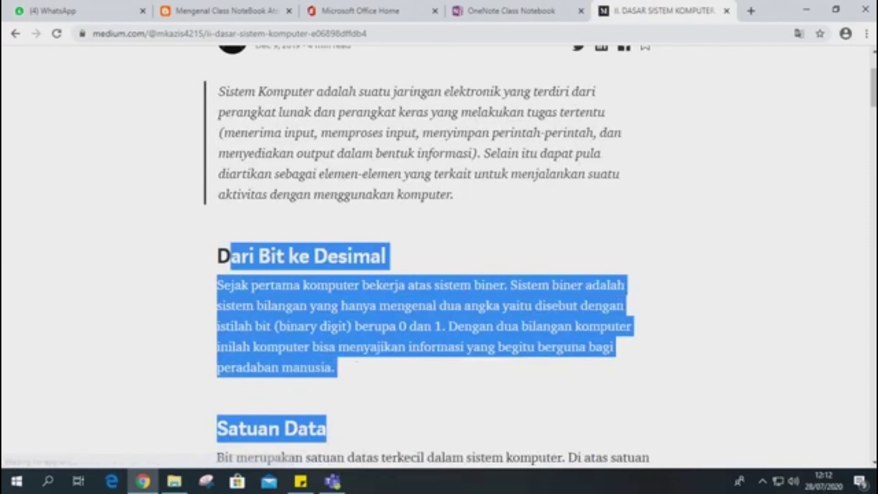
drag(218, 92, 366, 278)
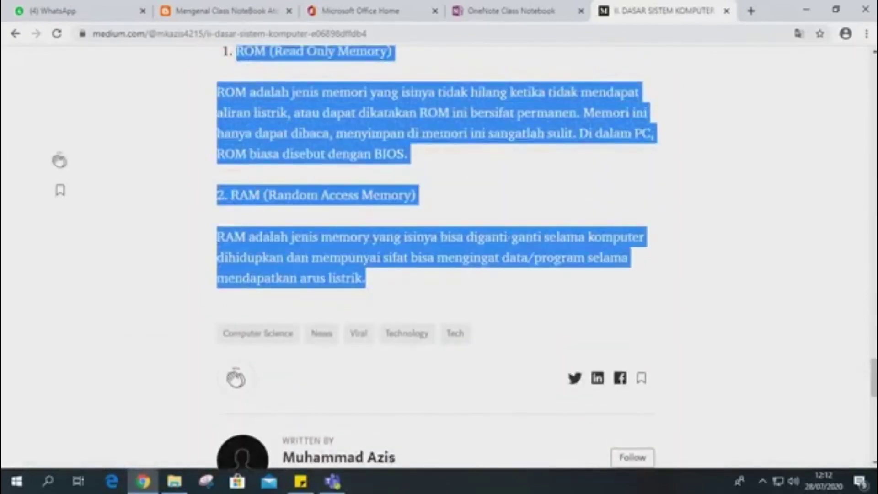
right_click(352, 260)
click(370, 270)
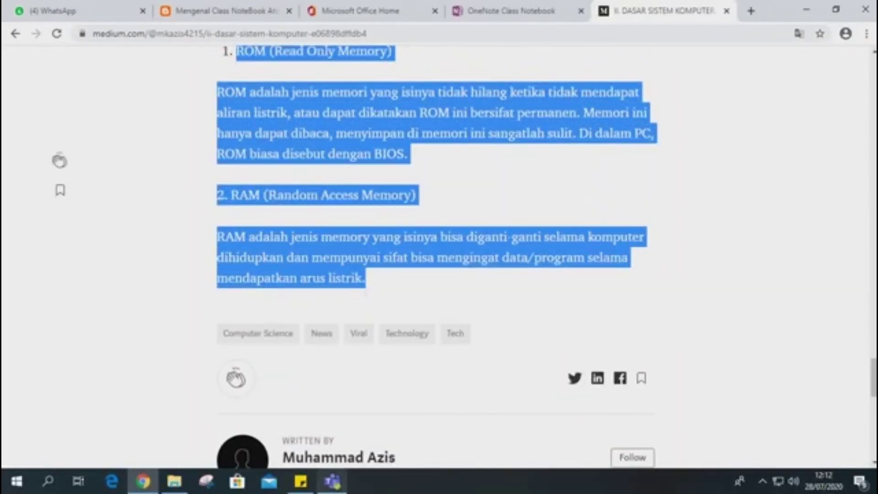
Switch to Microsoft Teams and delete all body content below the title of the Getting Started with the Content Library page.
click(333, 481)
click(372, 236)
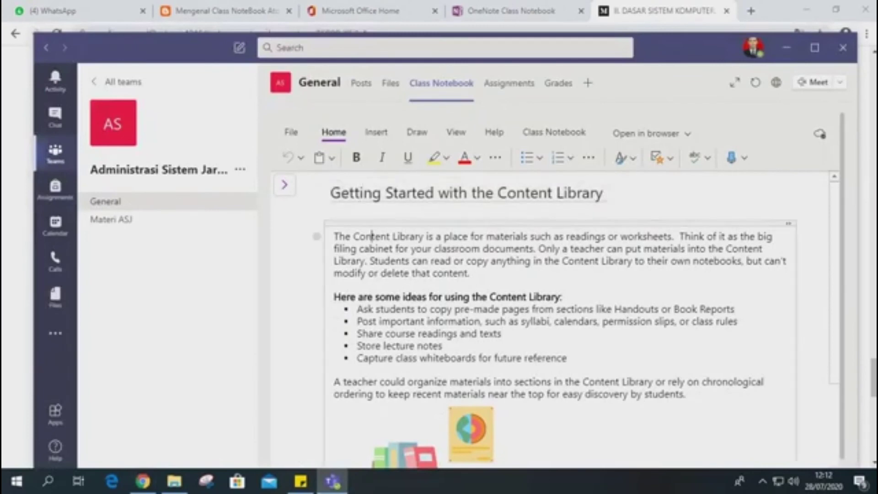
key(ctrl+a)
key(ctrl+a)
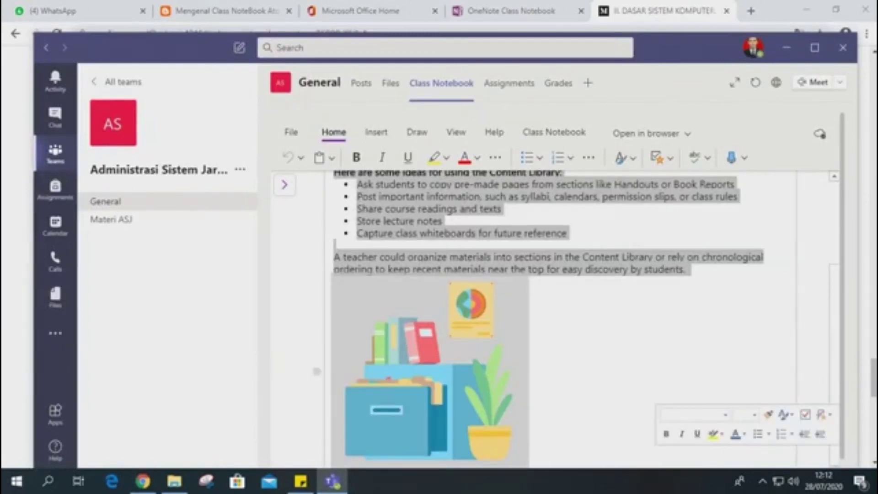
key(Delete)
click(429, 222)
key(Delete)
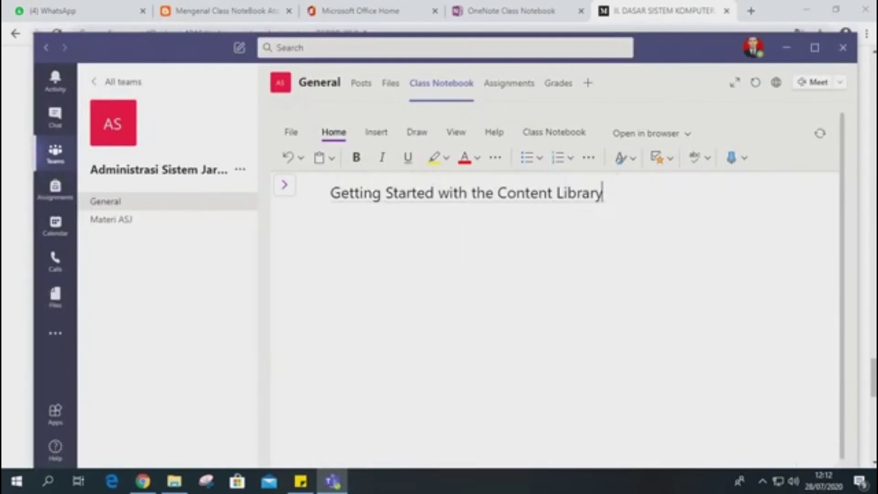
Paste the copied Sistem Komputer article into the body of the Content Library page.
key(Return)
key(ctrl+b)
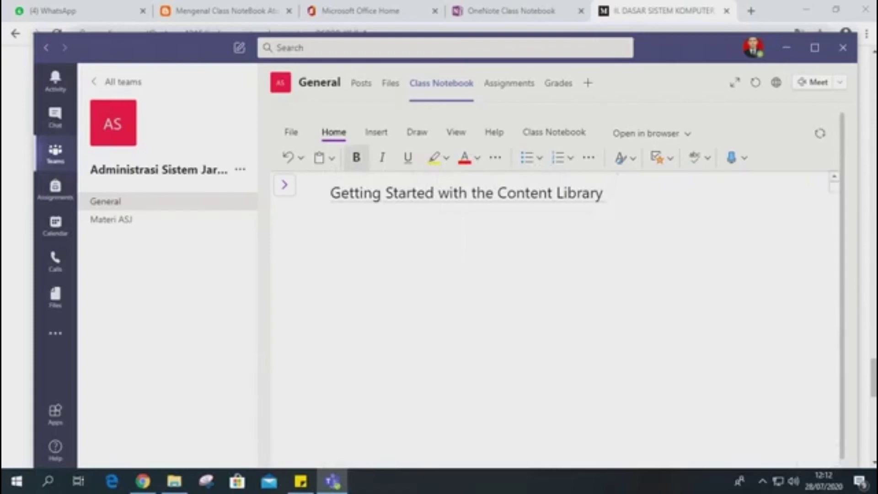
key(ctrl+v)
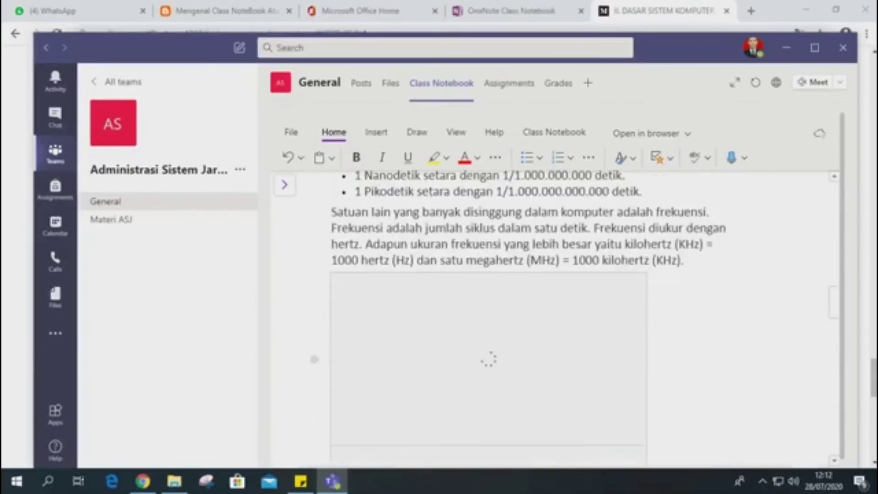
scroll(553, 316, up, 15)
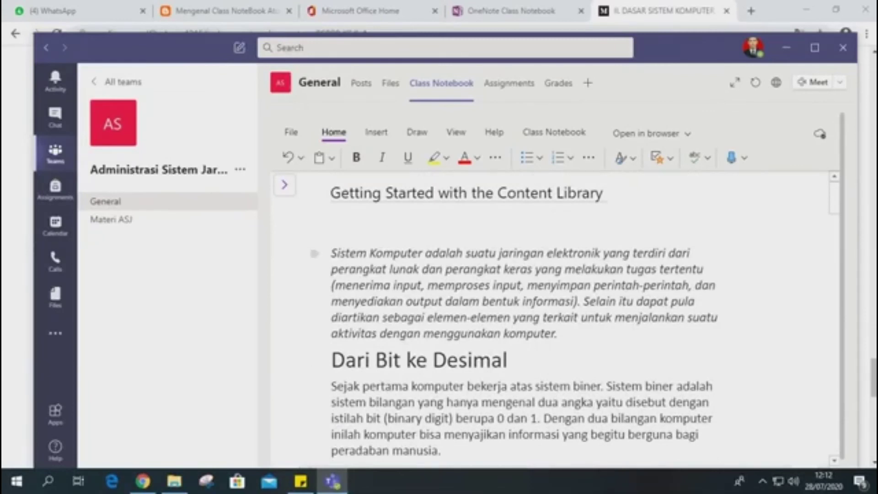
Replace the Content Library page's title with "KD. 3.1 SISTEM KOMPUTER".
drag(603, 192, 330, 193)
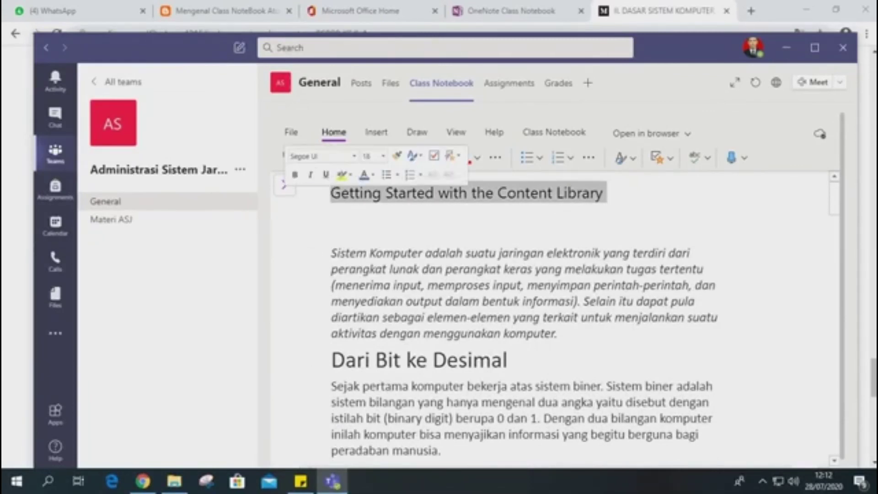
text(KD.)
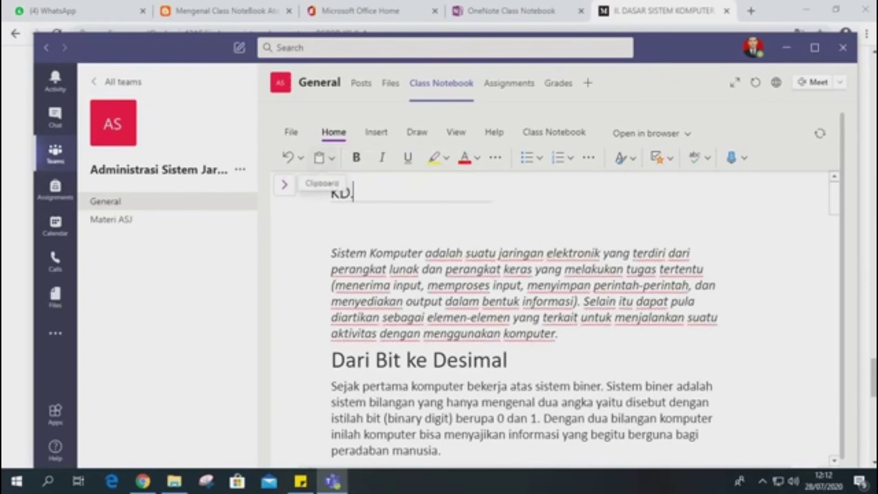
text( 3.1)
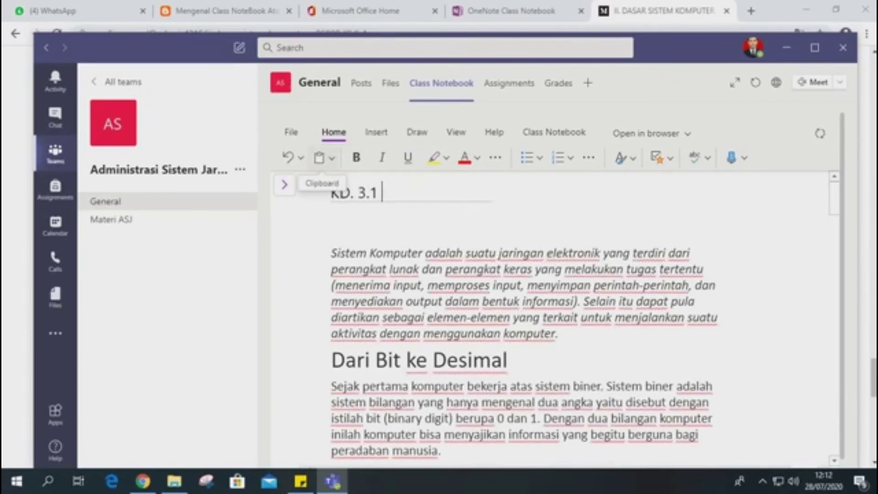
text( SISTEM K)
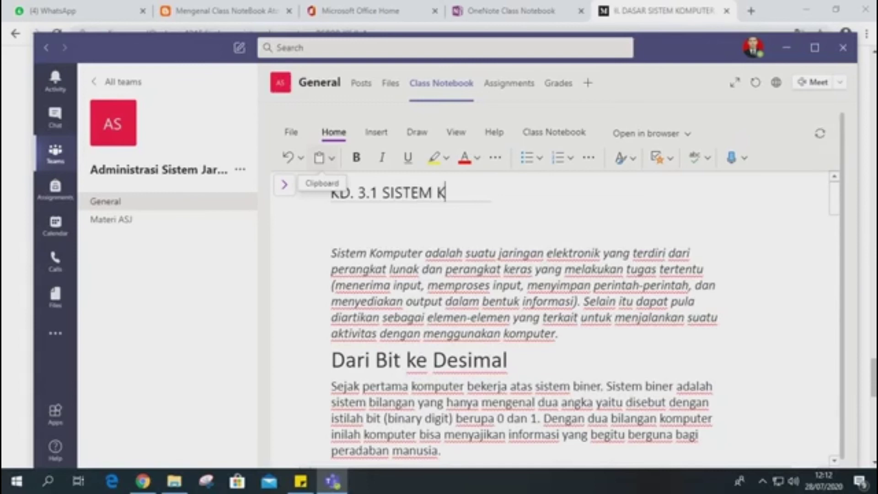
text(OMPUTER)
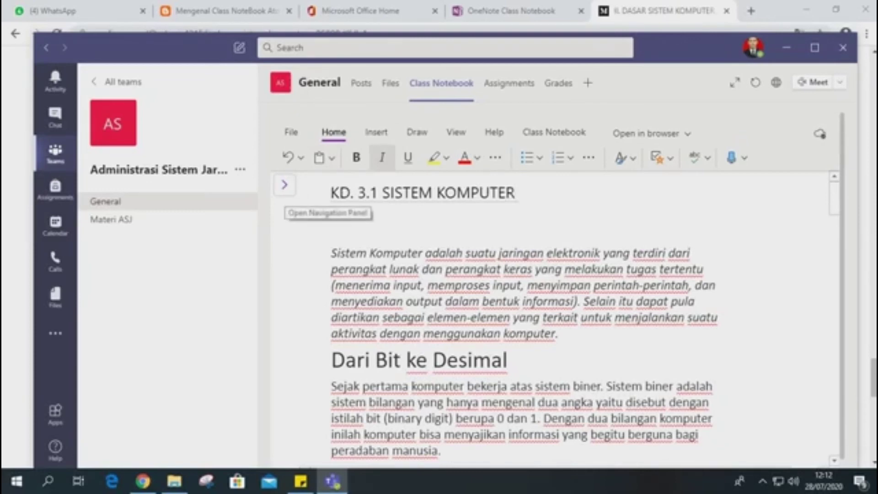
Expand the first student's group in the notebook navigation and view its MATERI and TUGAS sections.
click(284, 184)
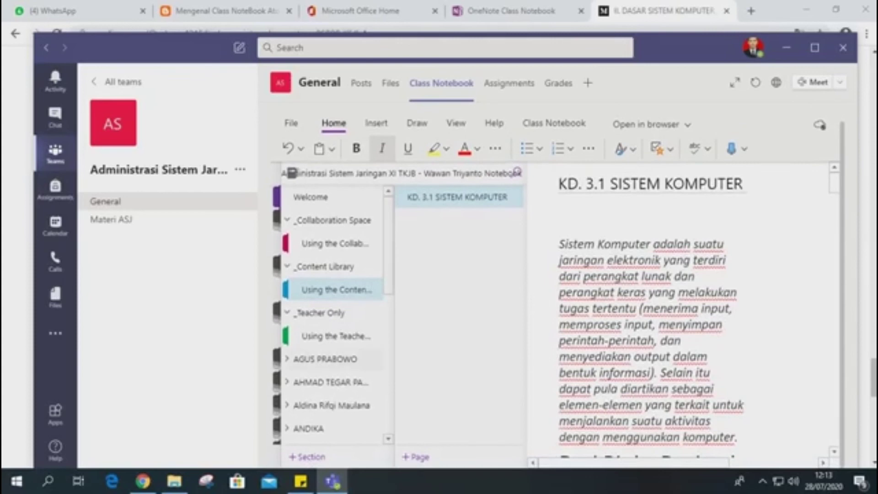
click(325, 359)
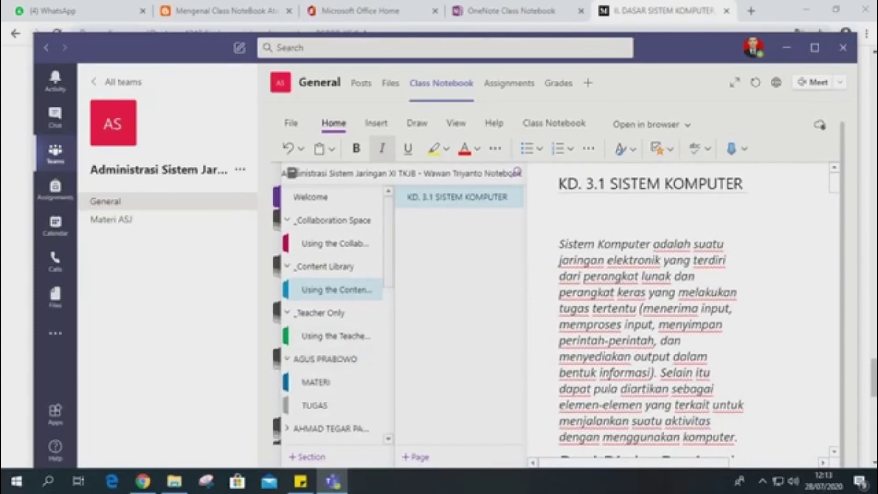
scroll(333, 315, down, 10)
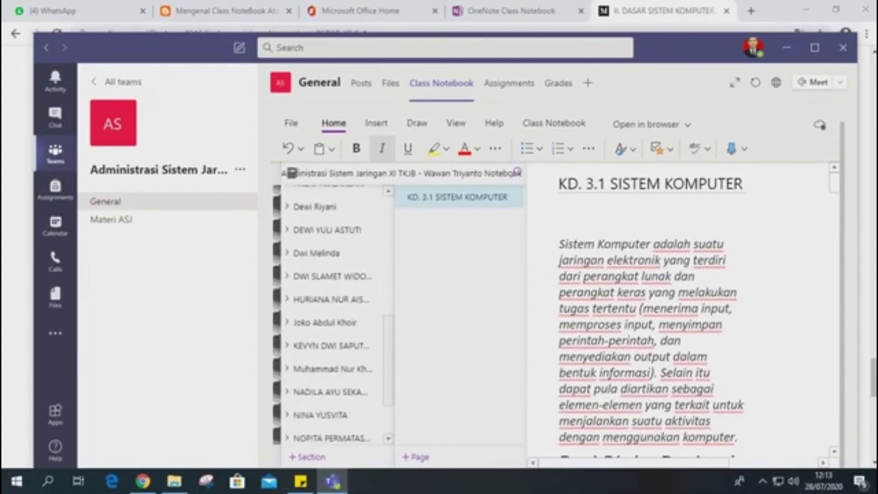
scroll(334, 316, up, 10)
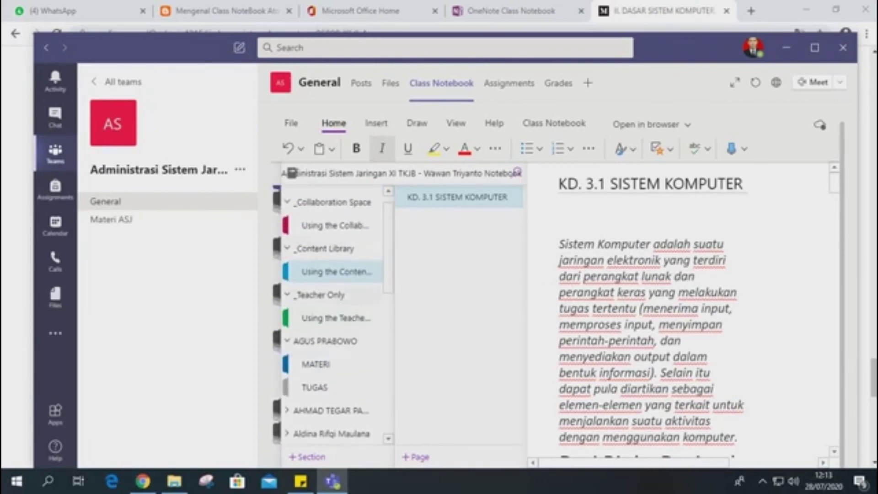
click(336, 364)
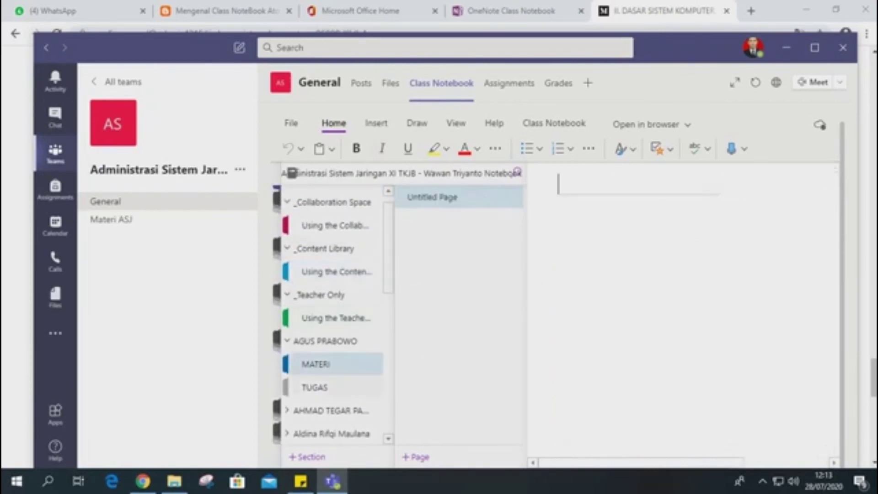
click(336, 387)
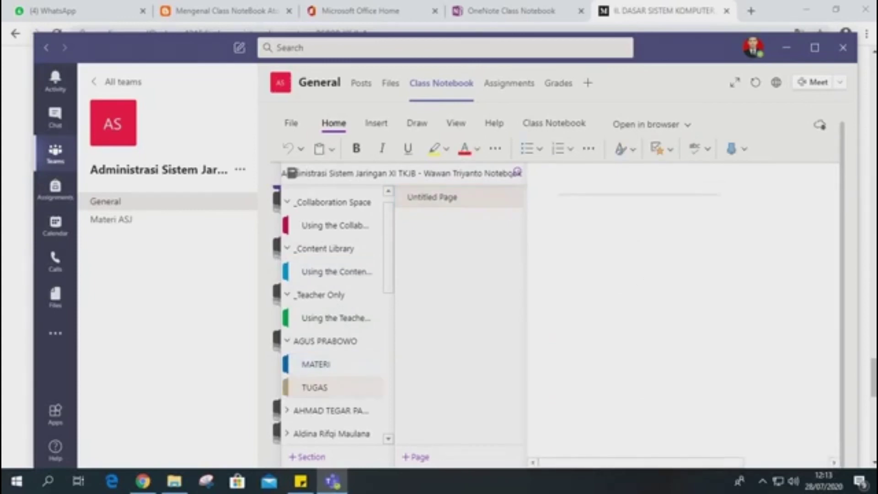
Title the untitled page in the first student's MATERI section "Buatlah Rangkuman dari Materi KD.3.1 Sistem Komputer".
click(336, 364)
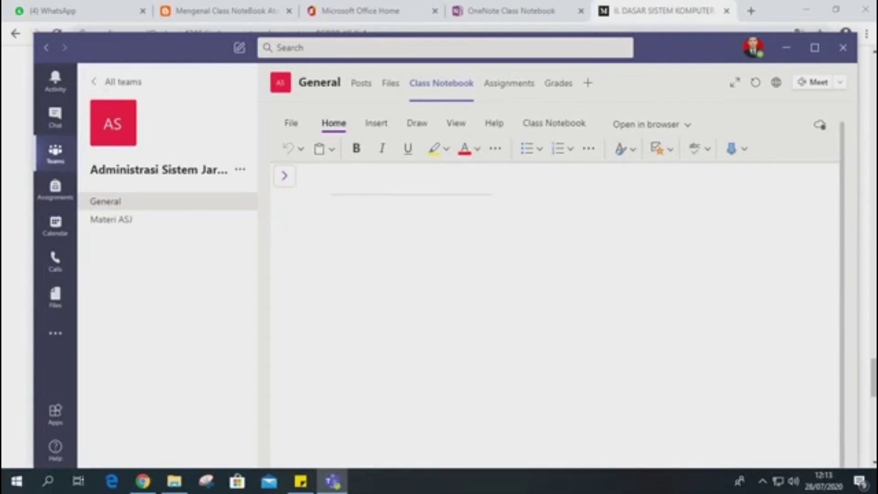
text(Buta)
key(BackSpace)
key(BackSpace)
text(a)
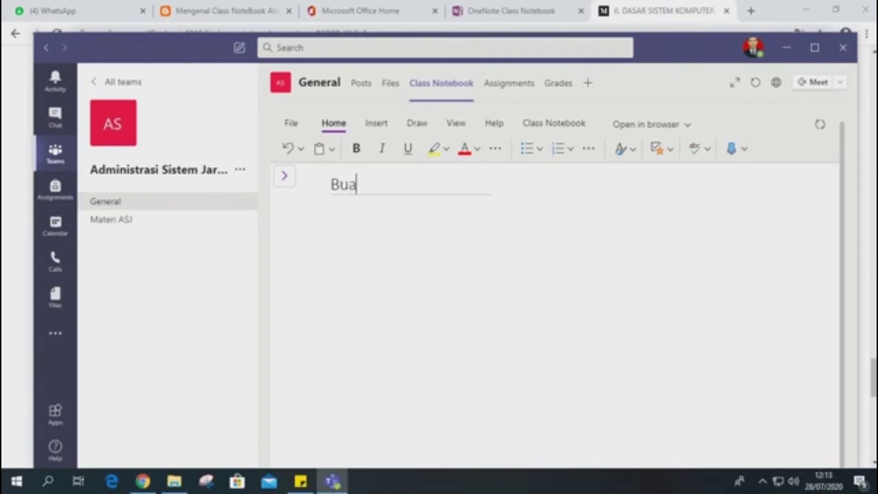
text(tlah Rangkuman )
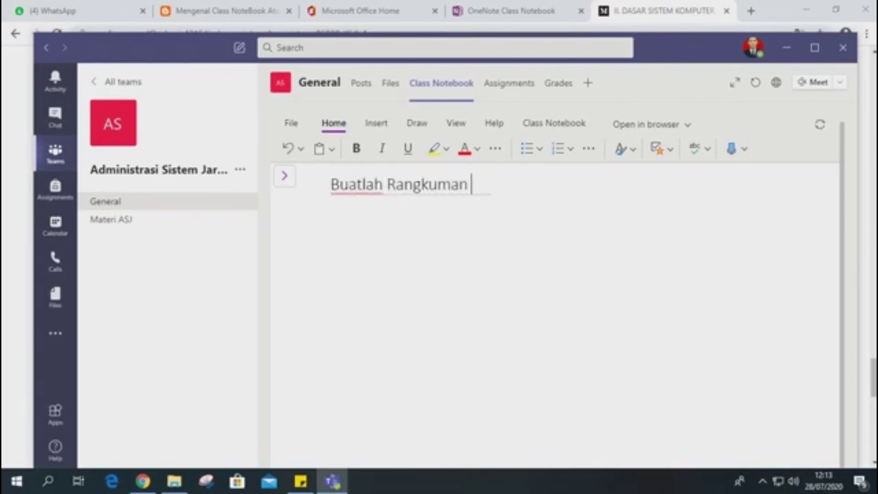
text(dari Mat)
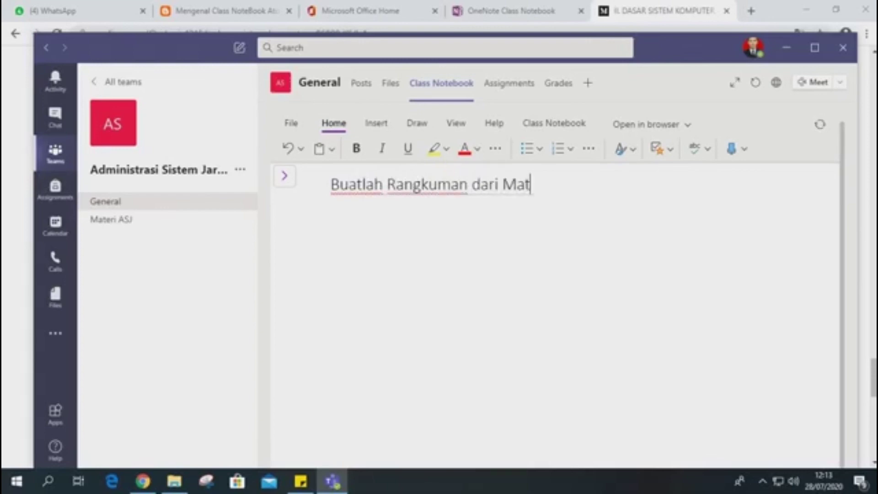
text(eri K)
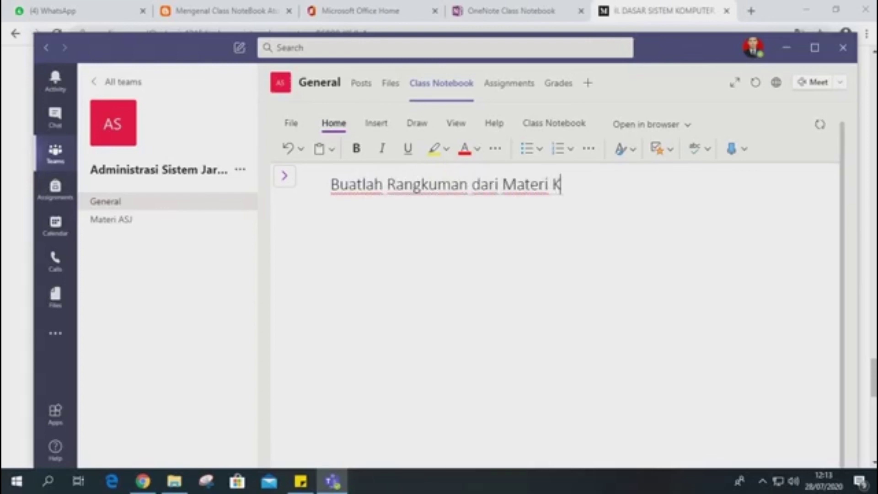
text(D.3.1)
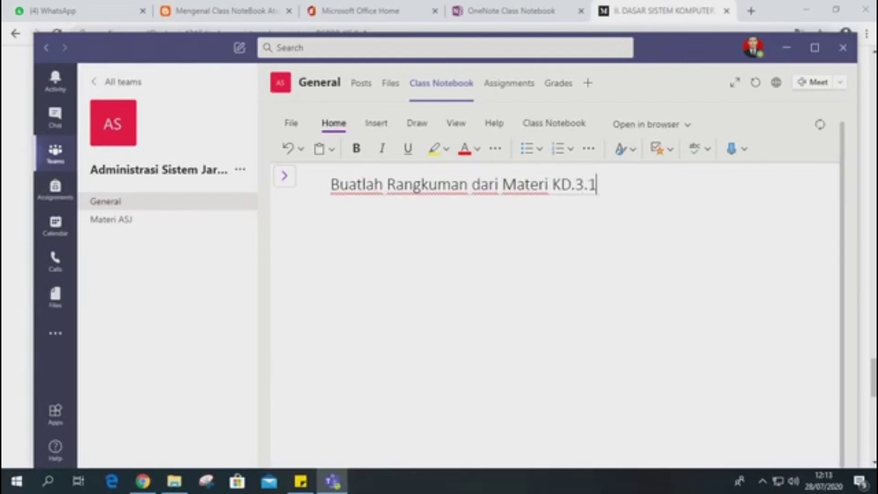
text( Sistem)
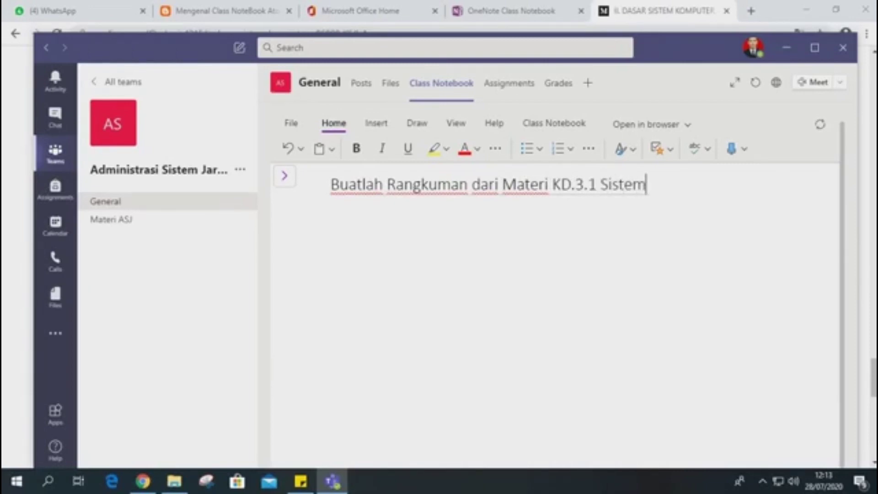
text( Komputer)
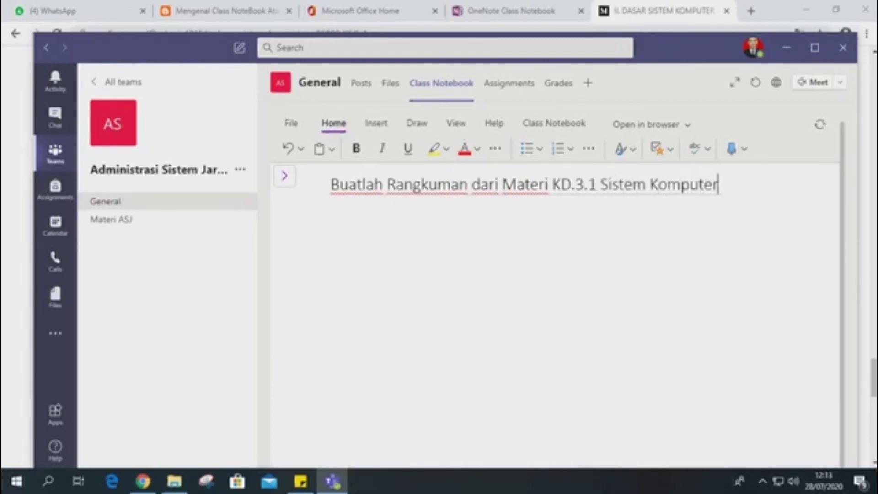
key(Return)
Reopen the notebook navigation, view the Using the Collaboration Space section and collapse the _Collaboration Space group.
click(284, 176)
click(291, 174)
click(284, 176)
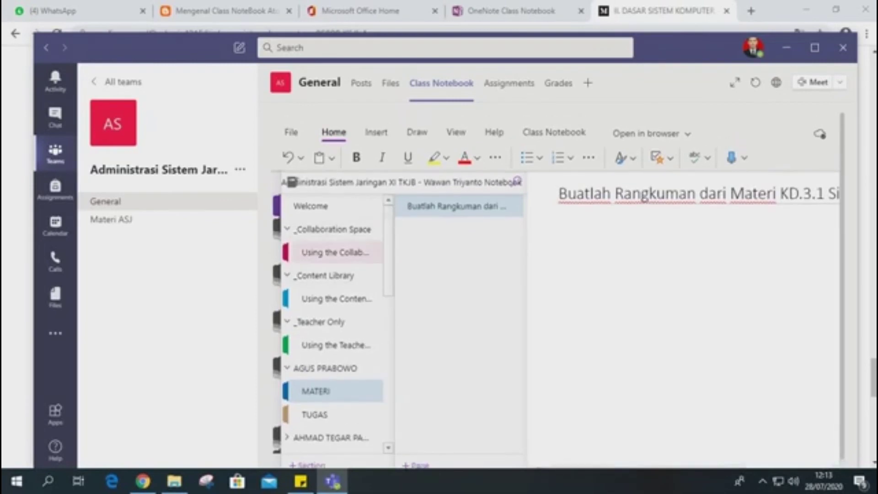
click(335, 253)
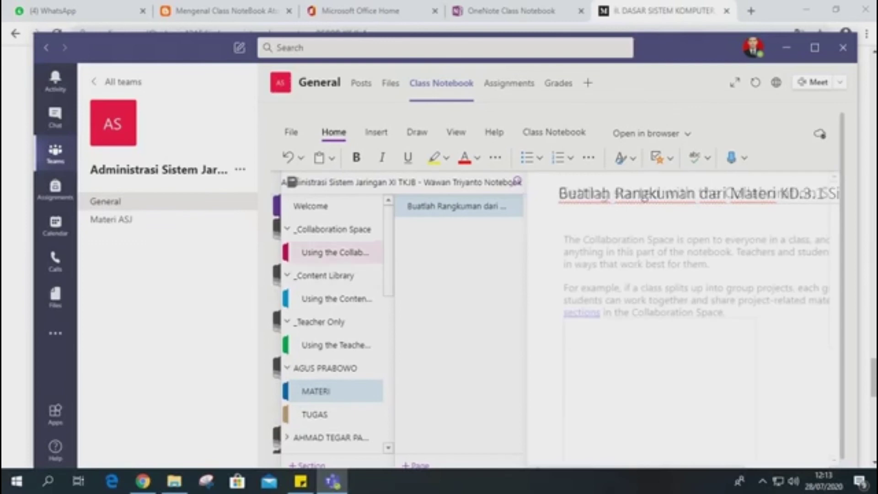
click(332, 229)
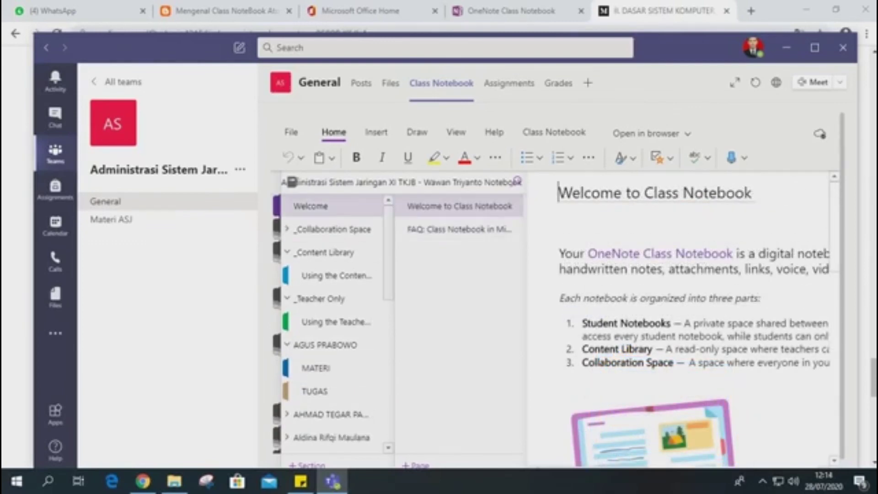
scroll(334, 325, down, 5)
scroll(334, 324, down, 2)
scroll(334, 325, up, 10)
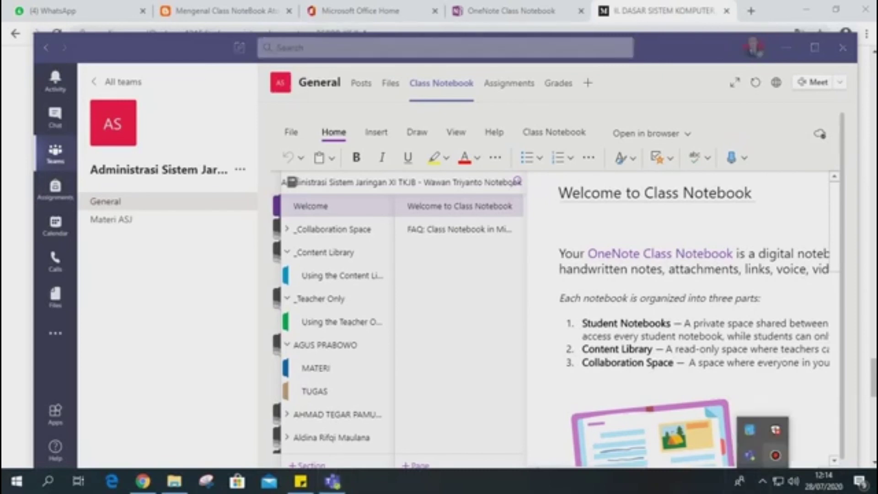
click(775, 455)
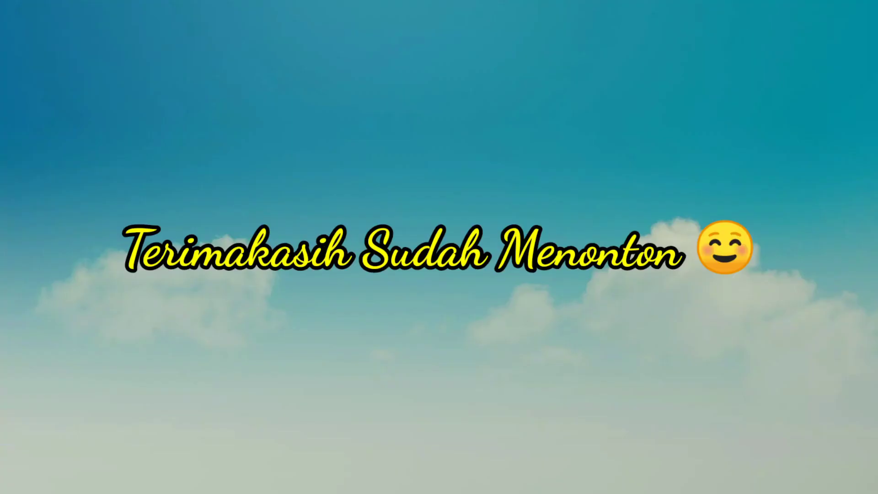